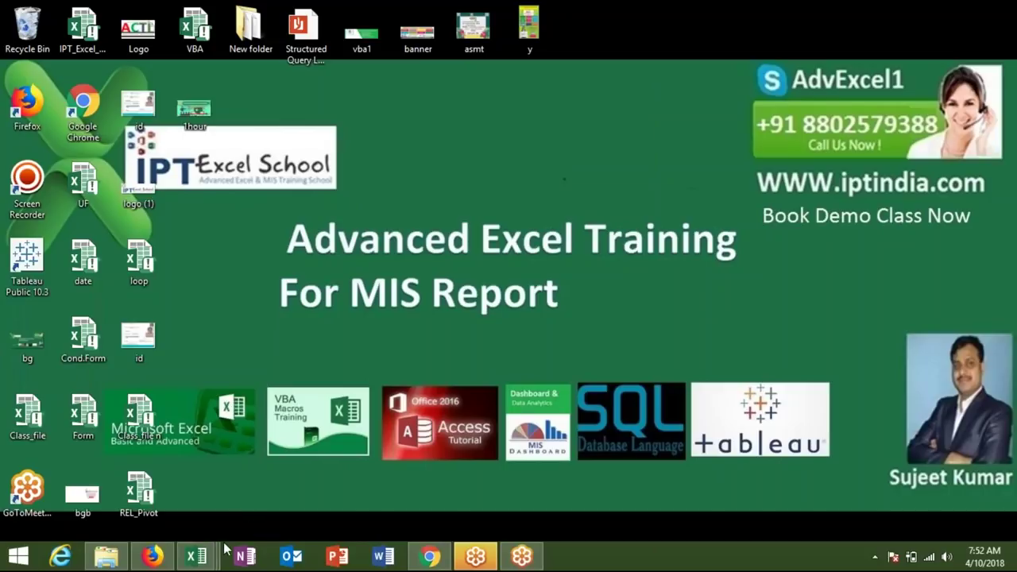
Bring the Class_file n workbook to the front from its Excel taskbar preview.
{"action": "mouse_move", "coordinate": [191, 567]}
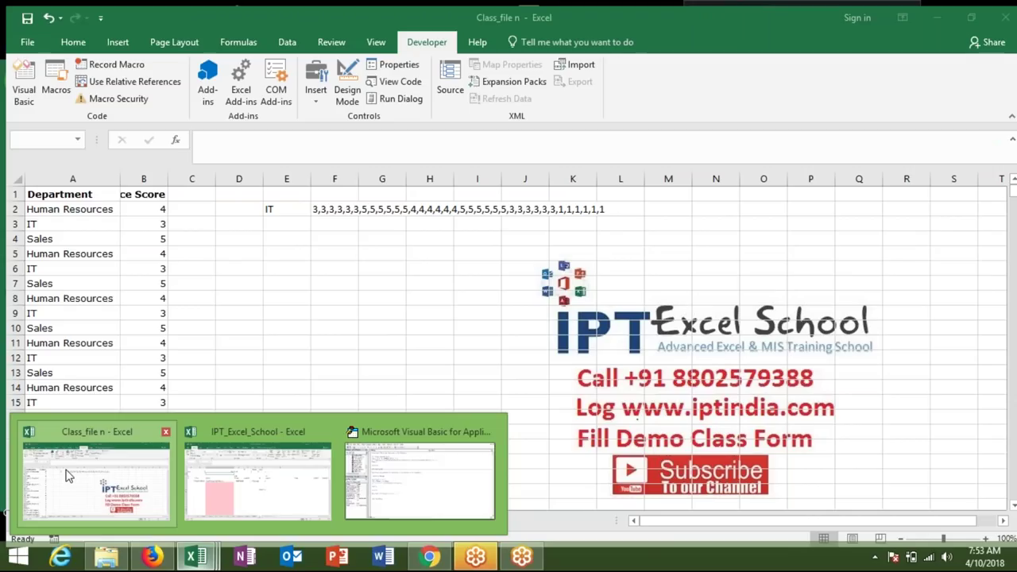
{"action": "left_click", "coordinate": [71, 477]}
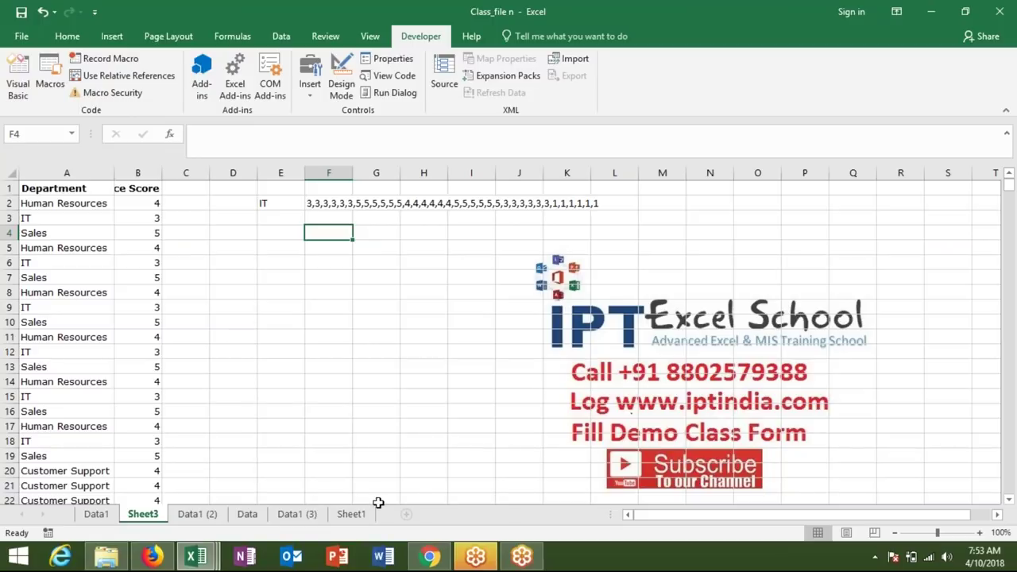
Insert a new blank worksheet, Sheet4, after Sheet3.
{"action": "left_click", "coordinate": [401, 516]}
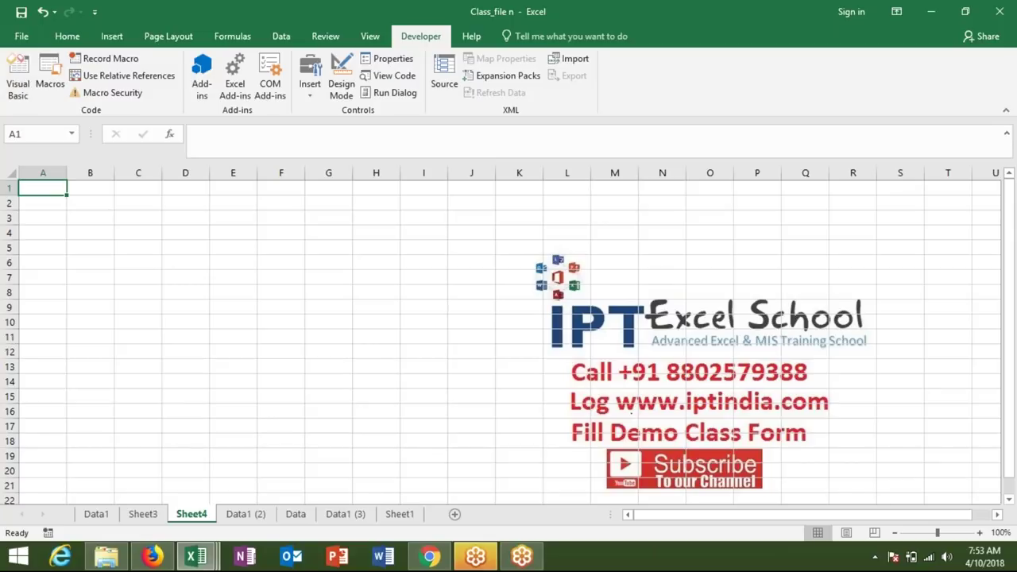
{"action": "left_click", "coordinate": [22, 38]}
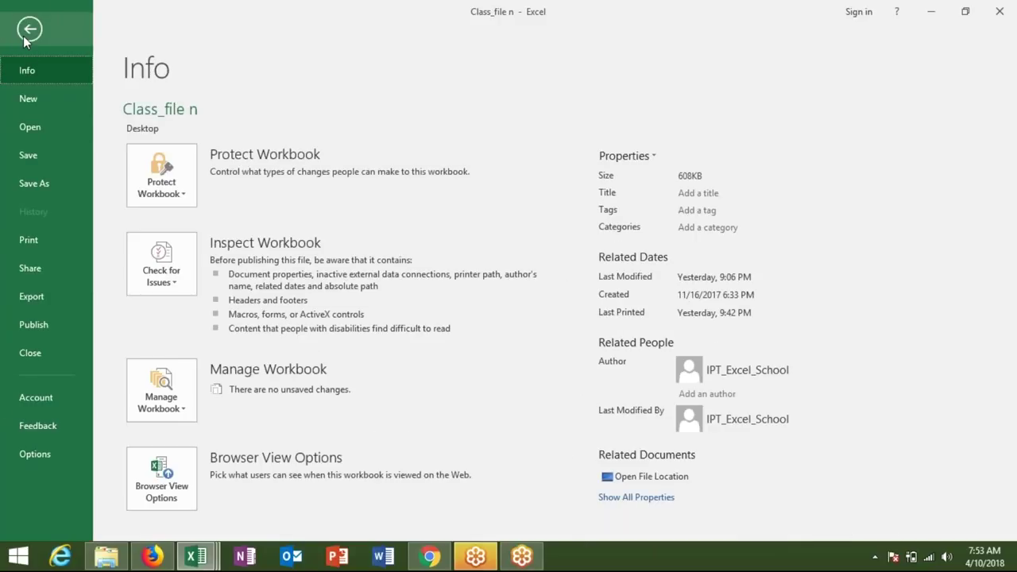
{"action": "left_click", "coordinate": [26, 88]}
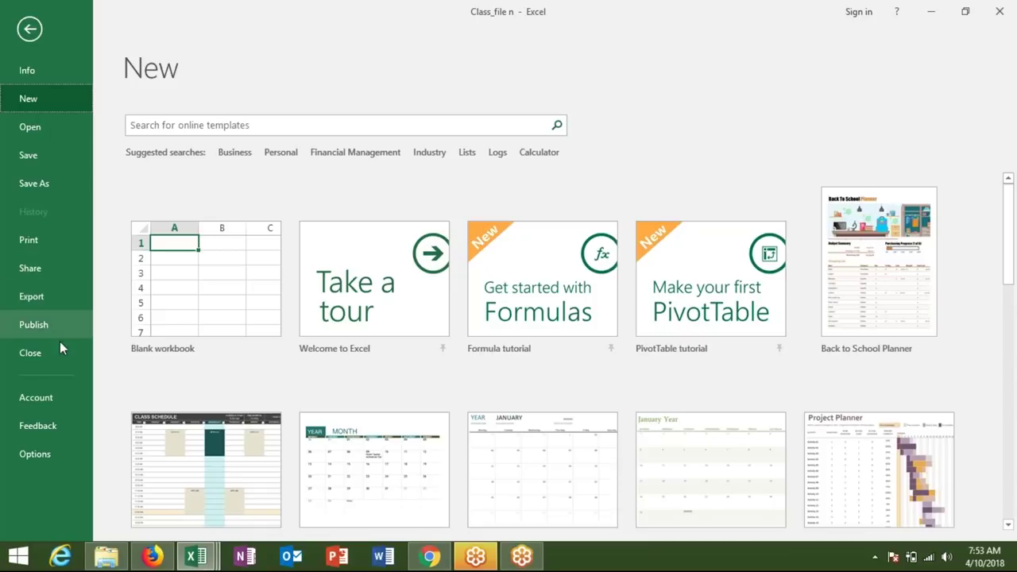
{"action": "left_click", "coordinate": [64, 450]}
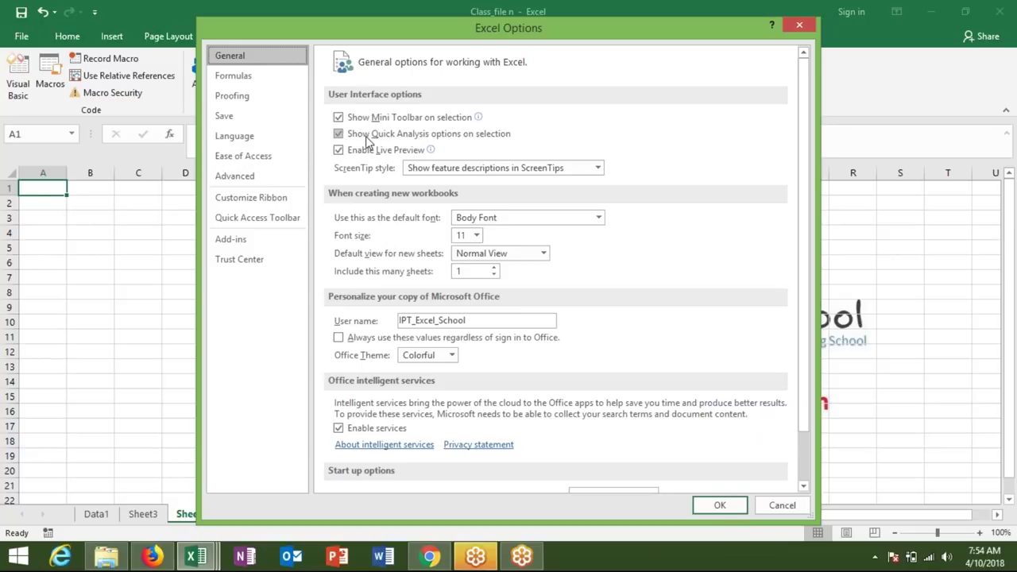
{"action": "left_click", "coordinate": [408, 170]}
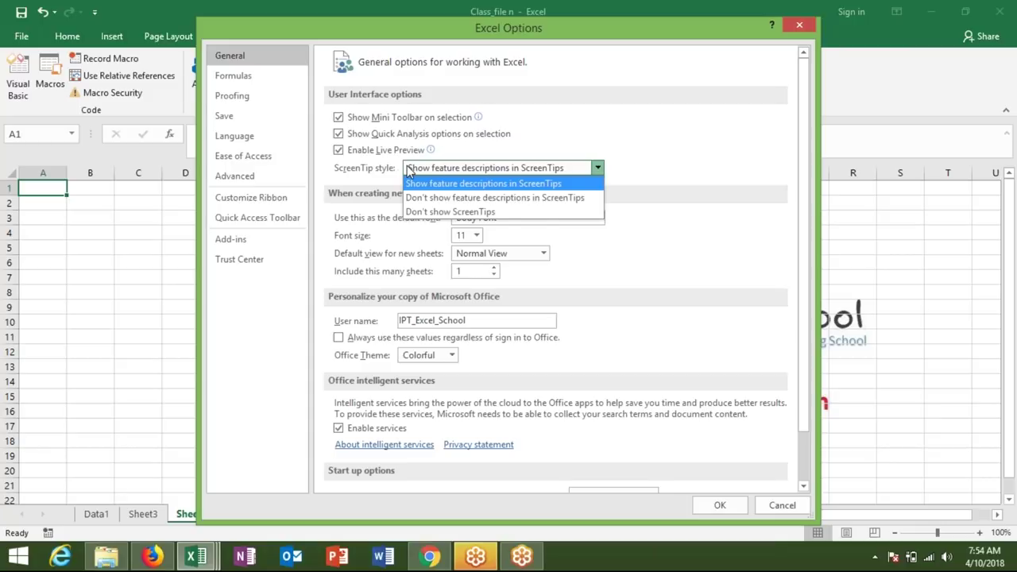
{"action": "left_click", "coordinate": [409, 170]}
{"action": "key", "text": "Escape"}
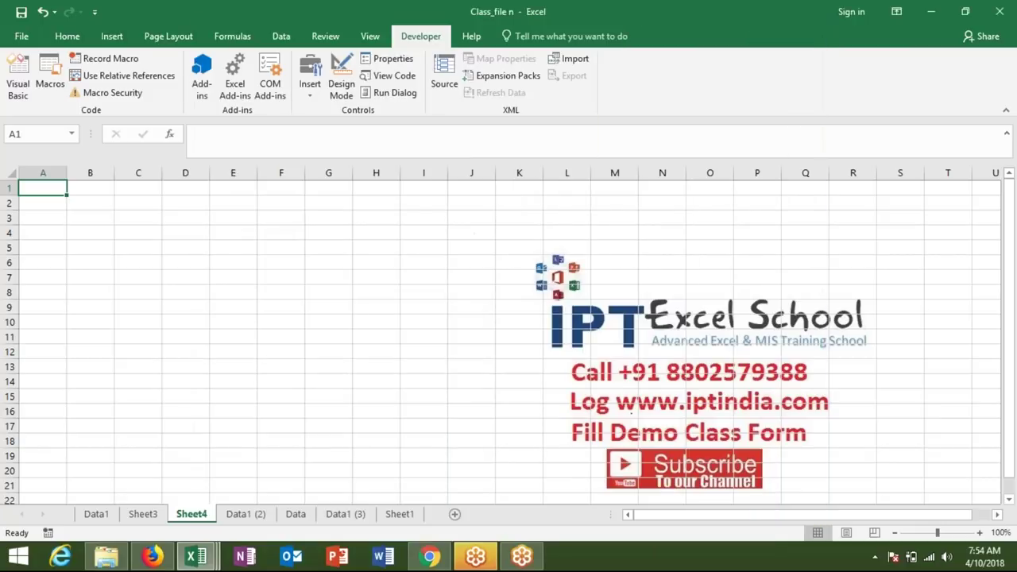
Switch the ribbon to the Home tab.
{"action": "left_click", "coordinate": [65, 36]}
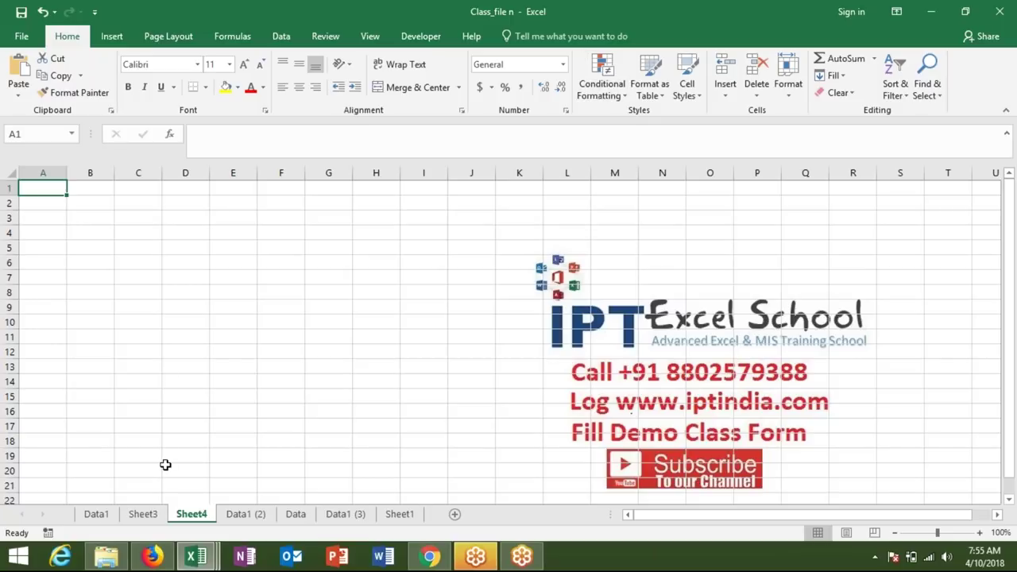
Go through Sheet3 to the Data1 sheet and select the data block E5:I10.
{"action": "left_click", "coordinate": [150, 515]}
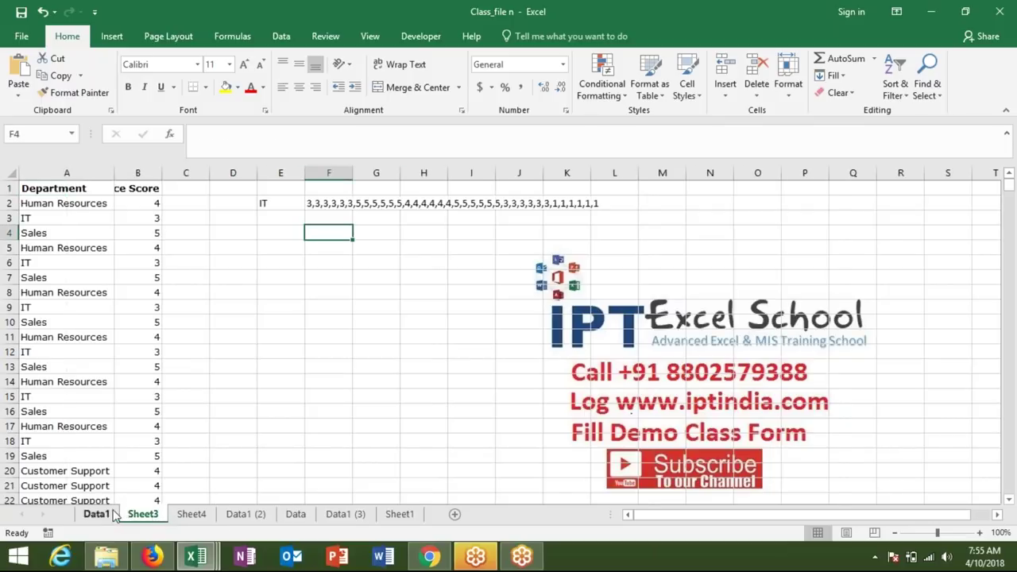
{"action": "left_click", "coordinate": [96, 514]}
{"action": "left_click", "coordinate": [282, 261]}
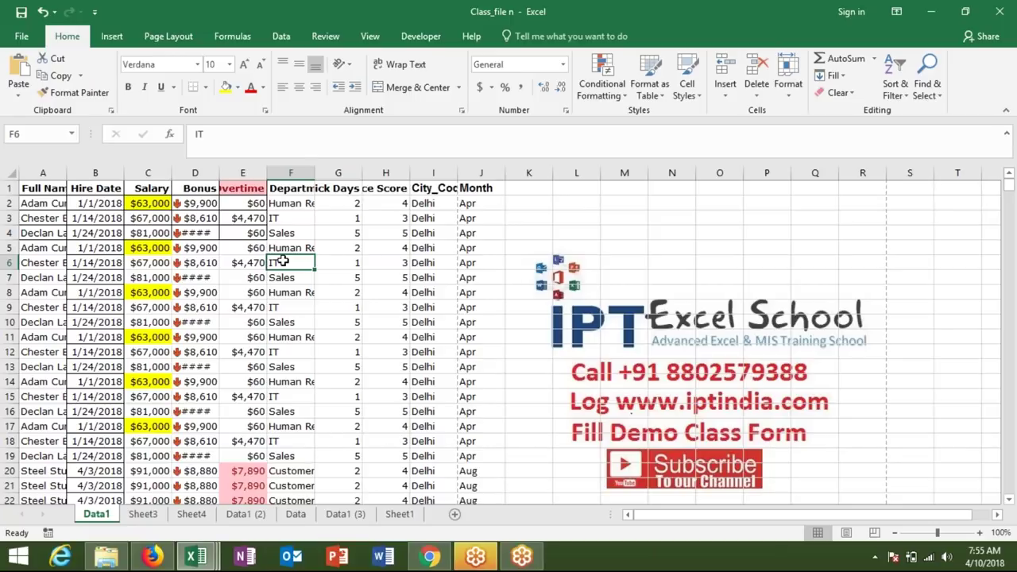
{"action": "left_click_drag", "start_coordinate": [246, 248], "coordinate": [435, 320]}
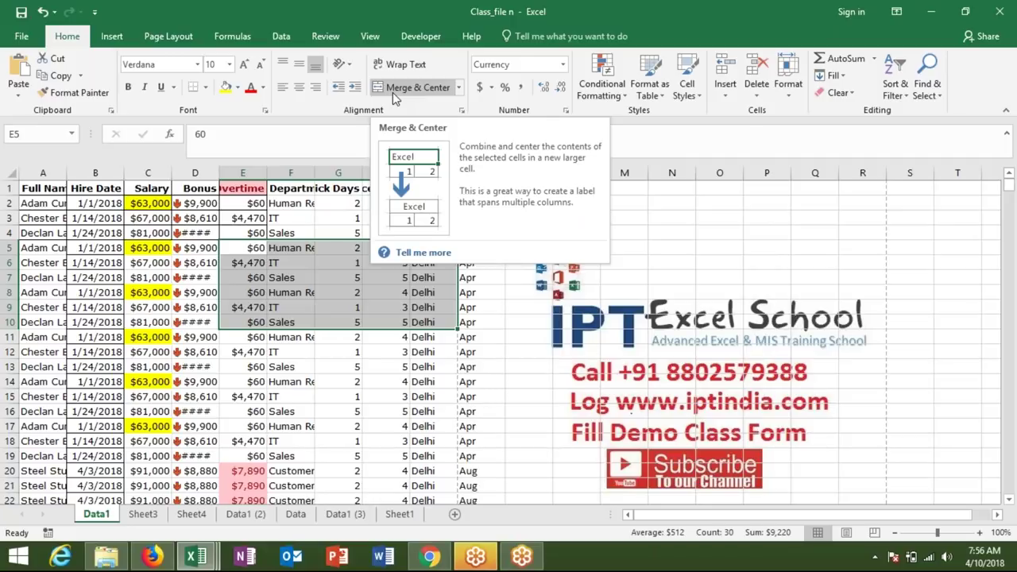
Select cell F7 on Data1 and open Excel Options from the File menu.
{"action": "left_click", "coordinate": [291, 278]}
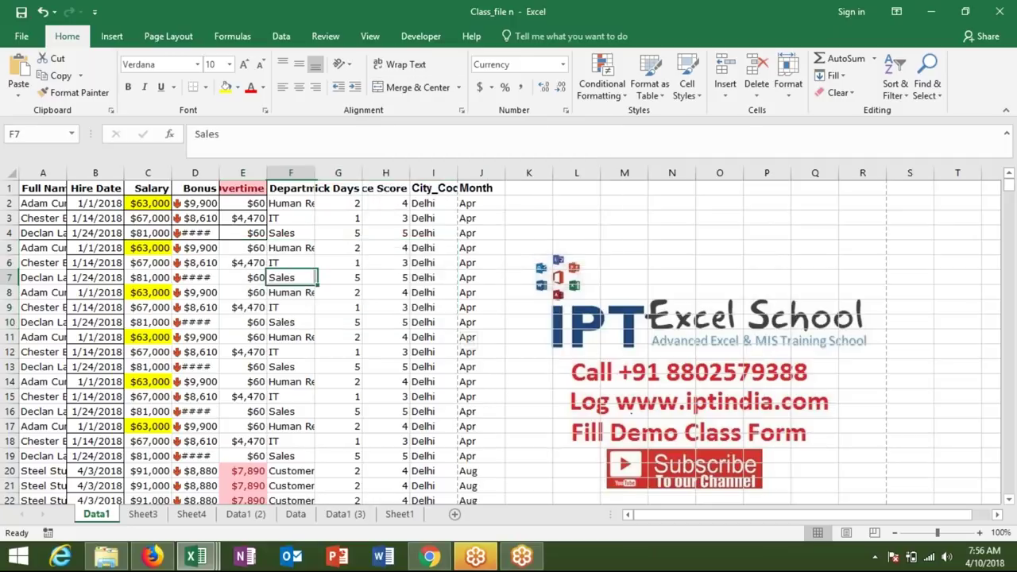
{"action": "left_click", "coordinate": [20, 36]}
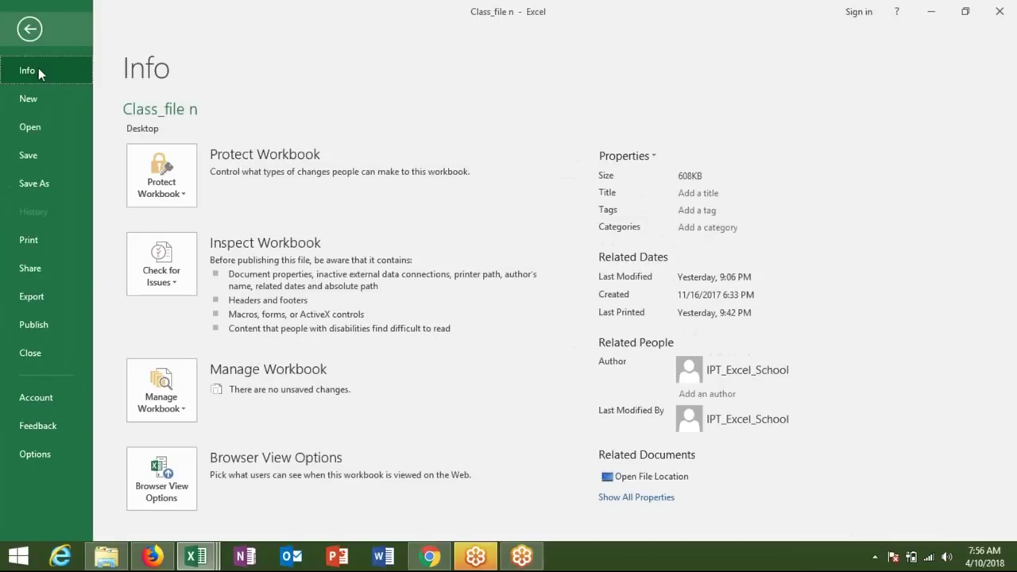
{"action": "left_click", "coordinate": [53, 457]}
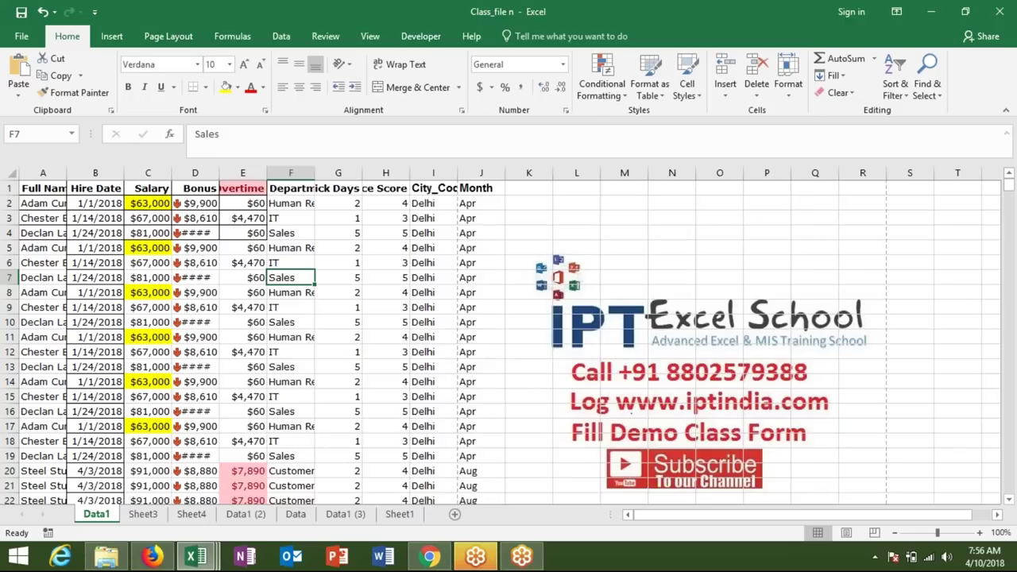
Review the ScreenTip style choices, keep the current style, and shift the Options window right.
{"action": "left_click", "coordinate": [483, 169]}
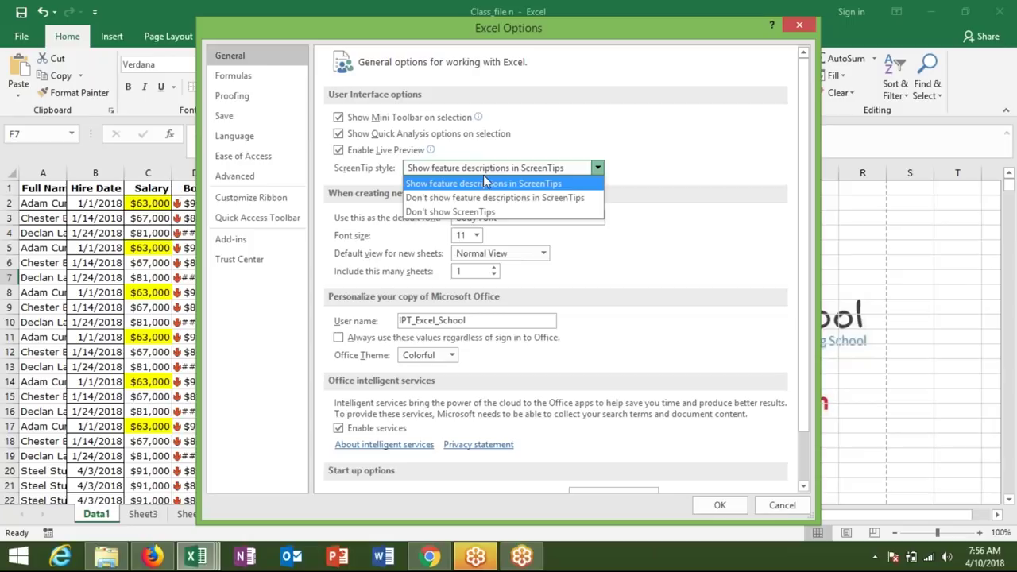
{"action": "left_click", "coordinate": [487, 182]}
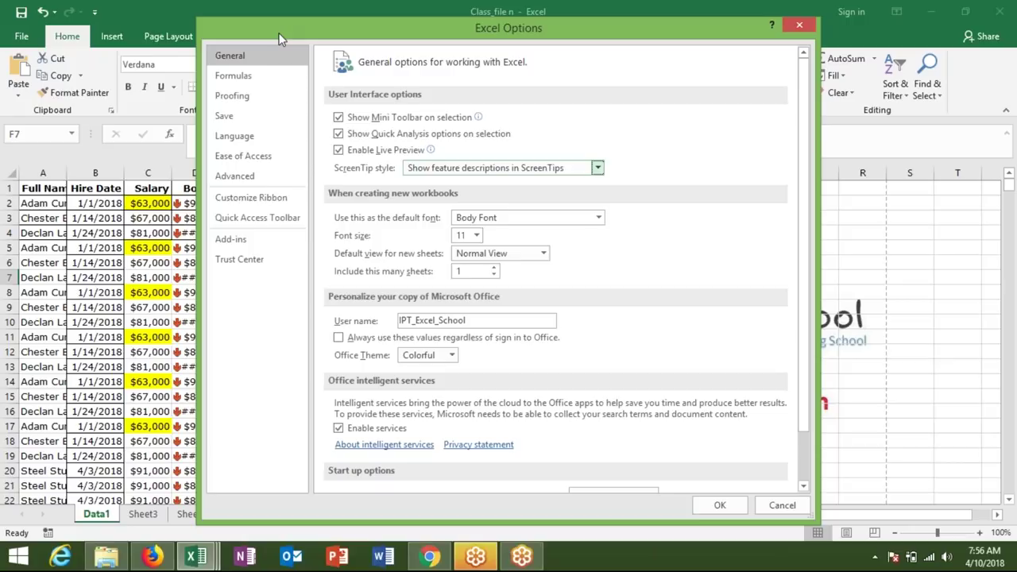
{"action": "left_click_drag", "start_coordinate": [279, 33], "coordinate": [320, 29]}
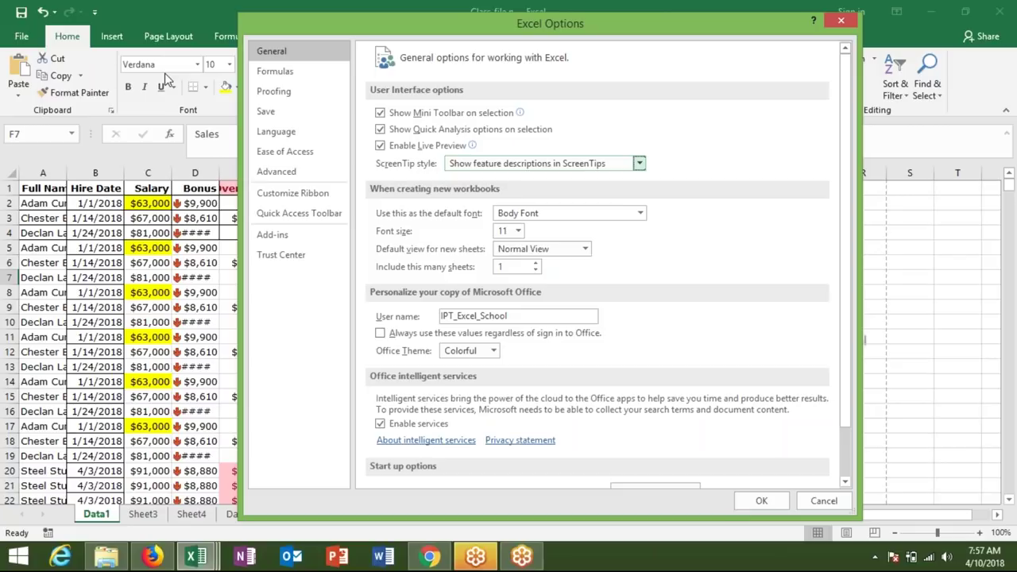
Show the fonts available for the 'Use this as the default font' setting.
{"action": "left_click", "coordinate": [642, 213]}
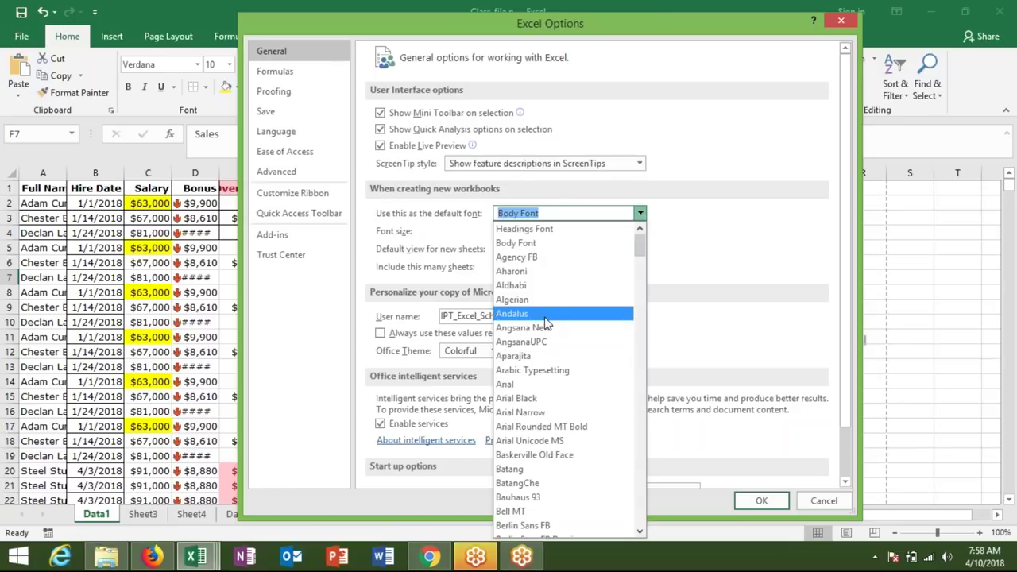
Close the default font list, keeping Body Font.
{"action": "left_click", "coordinate": [685, 233]}
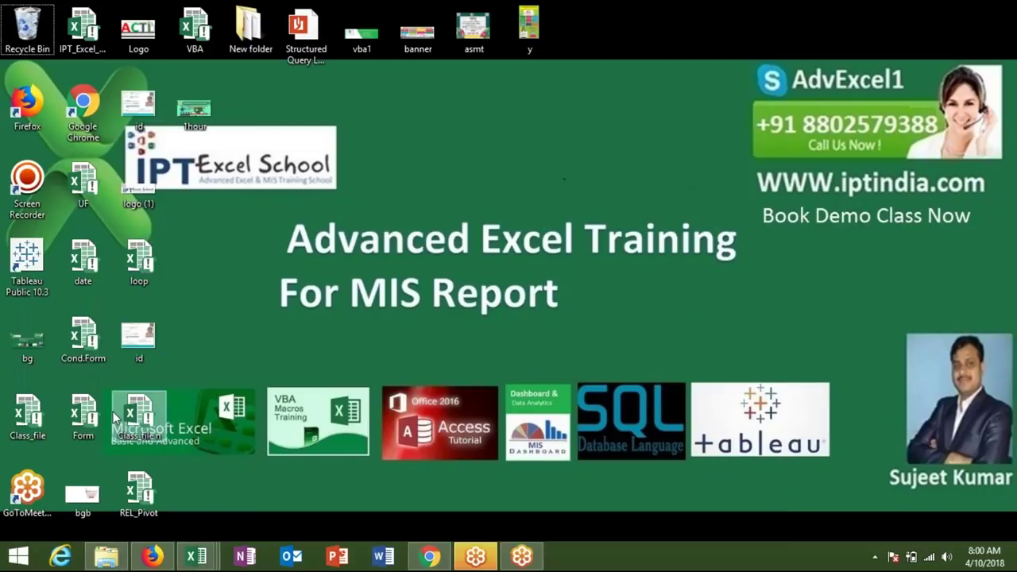
Bring the Class_file n workbook's Excel Options window back to the front from the taskbar.
{"action": "mouse_move", "coordinate": [195, 556]}
{"action": "mouse_move", "coordinate": [286, 490]}
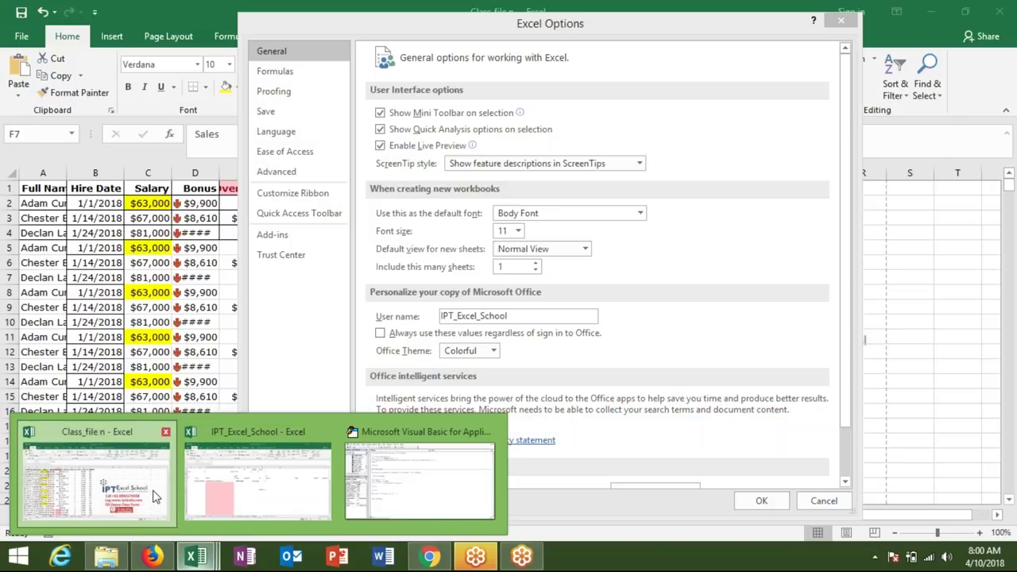
{"action": "left_click", "coordinate": [155, 496]}
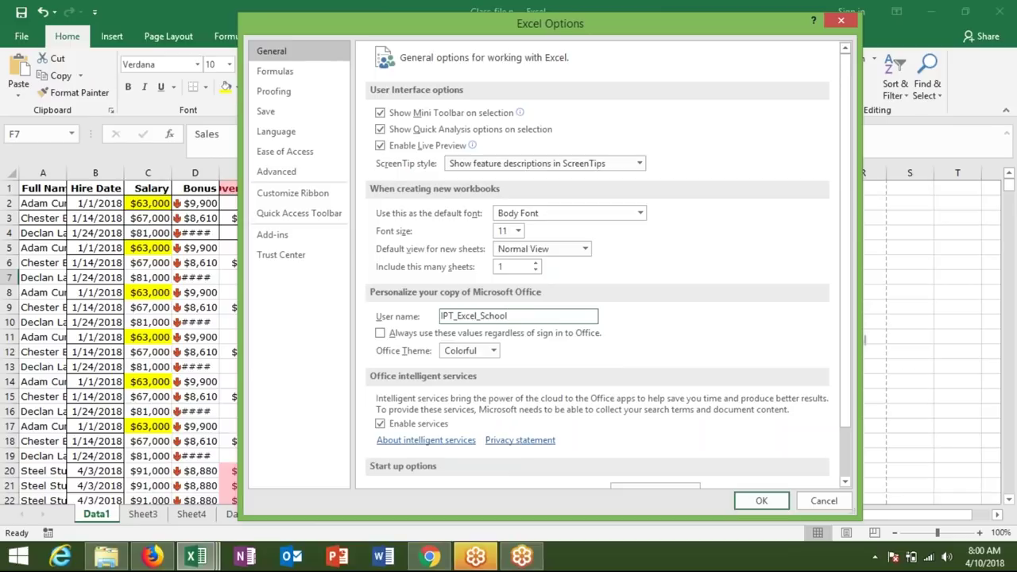
Look over the Office Theme choices, then switch to the Formulas settings page.
{"action": "left_click", "coordinate": [483, 351]}
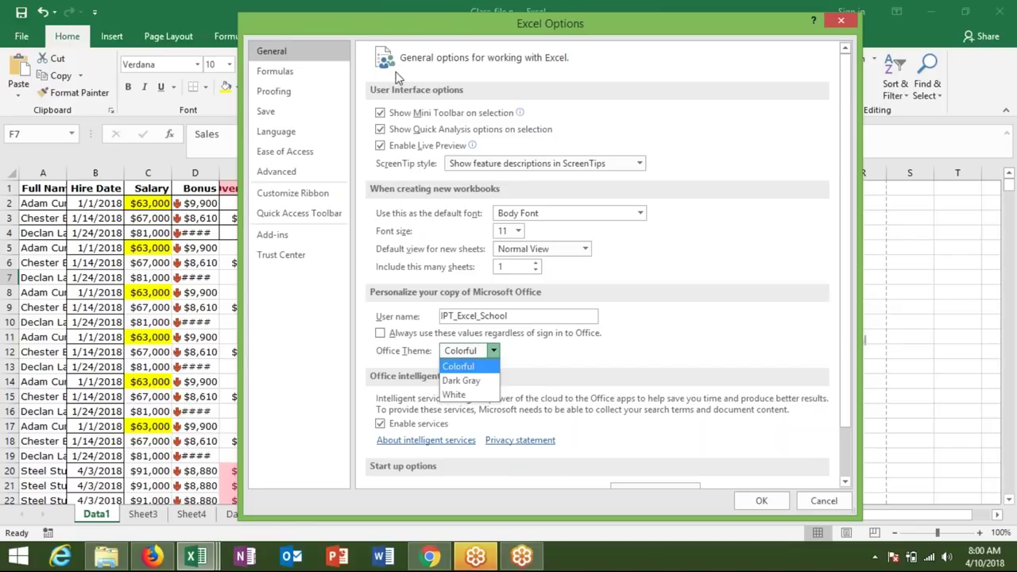
{"action": "left_click", "coordinate": [310, 71]}
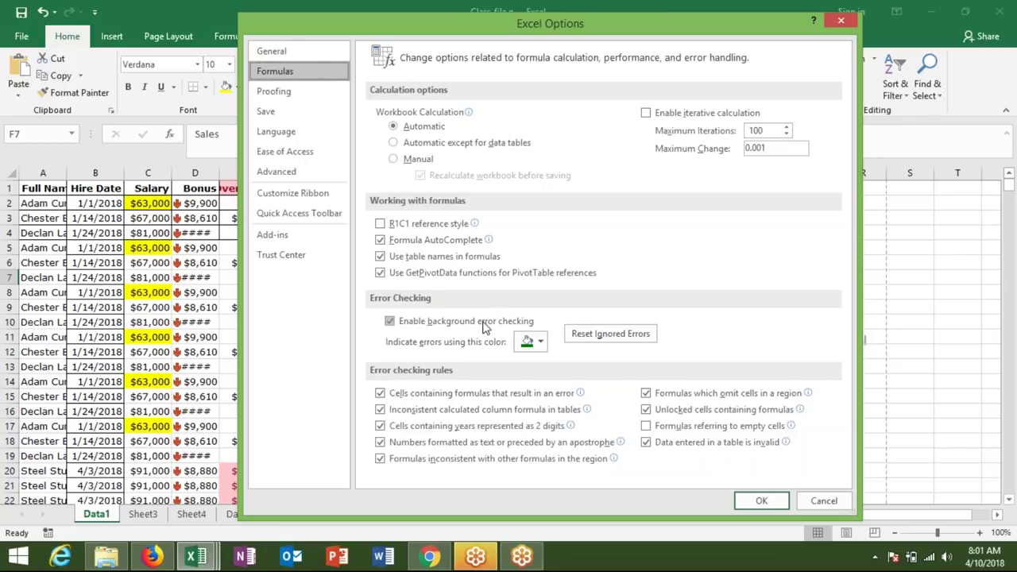
Cancel Excel Options and enter 455 as text in cell P6.
{"action": "left_click", "coordinate": [824, 501]}
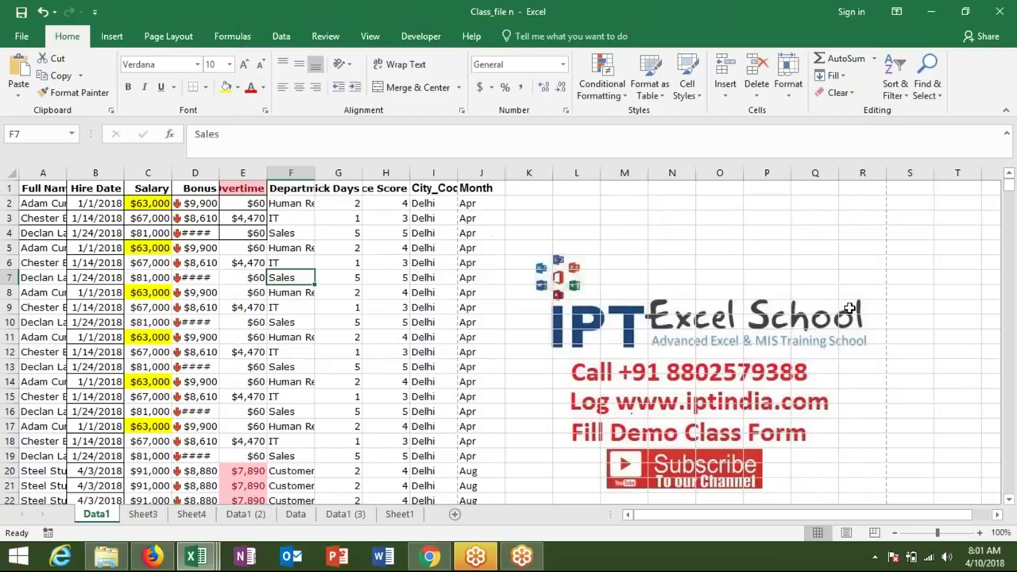
{"action": "left_click", "coordinate": [787, 260]}
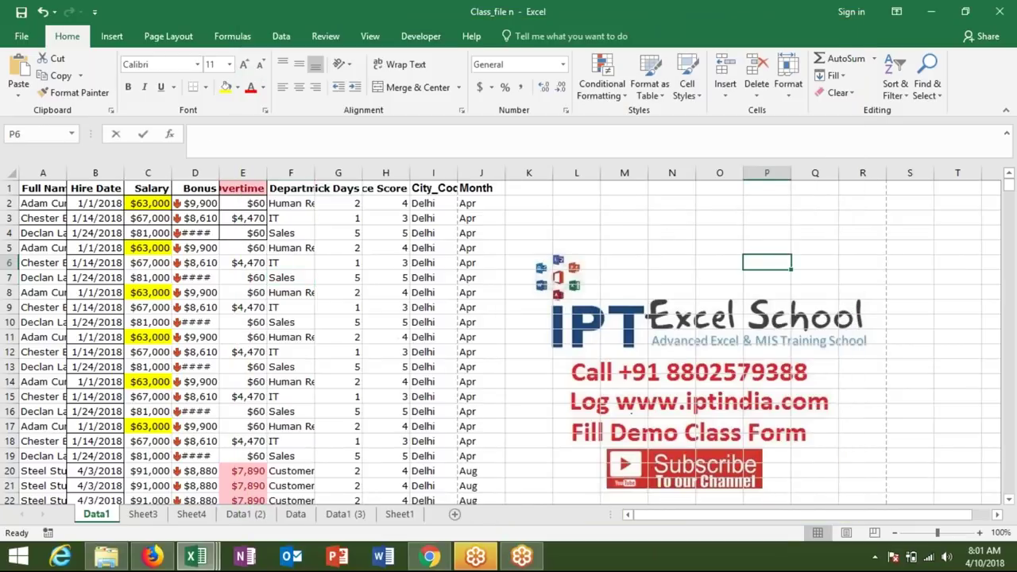
{"action": "type", "text": "455"}
{"action": "key", "text": "Return"}
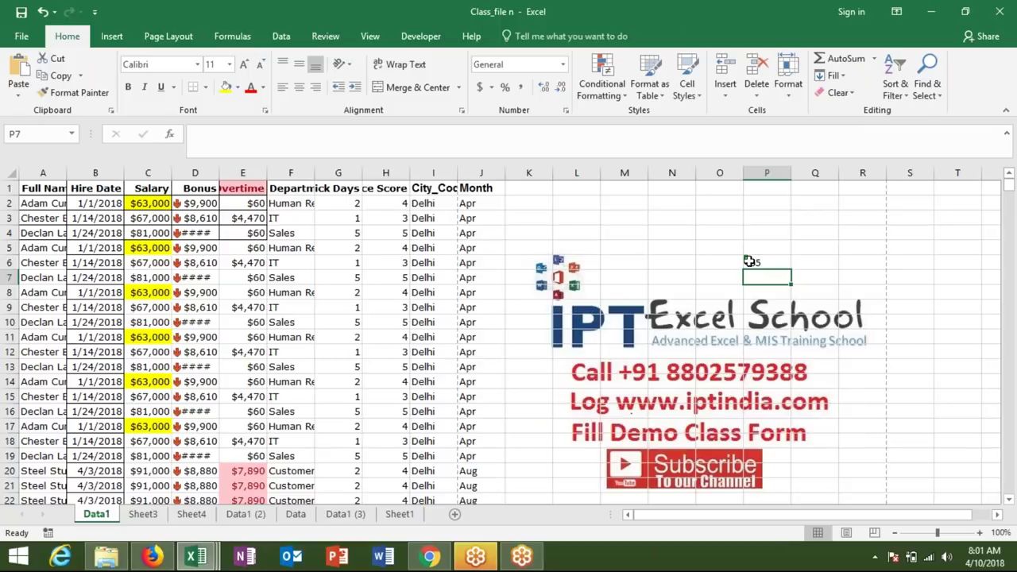
Ignore the number-stored-as-text warning on P6, then open the File Info view.
{"action": "left_click", "coordinate": [754, 261]}
{"action": "left_click", "coordinate": [736, 263]}
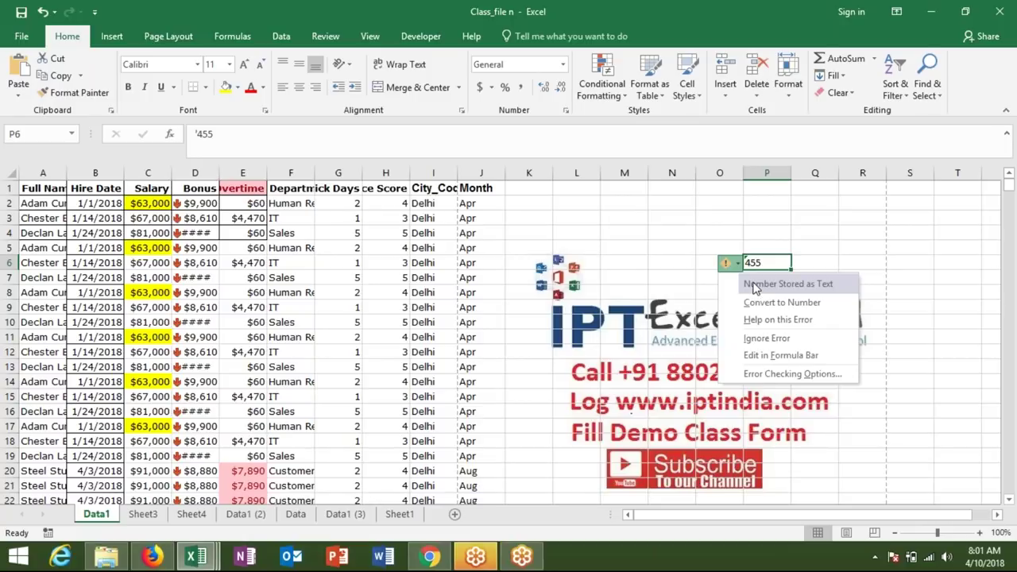
{"action": "left_click", "coordinate": [683, 247]}
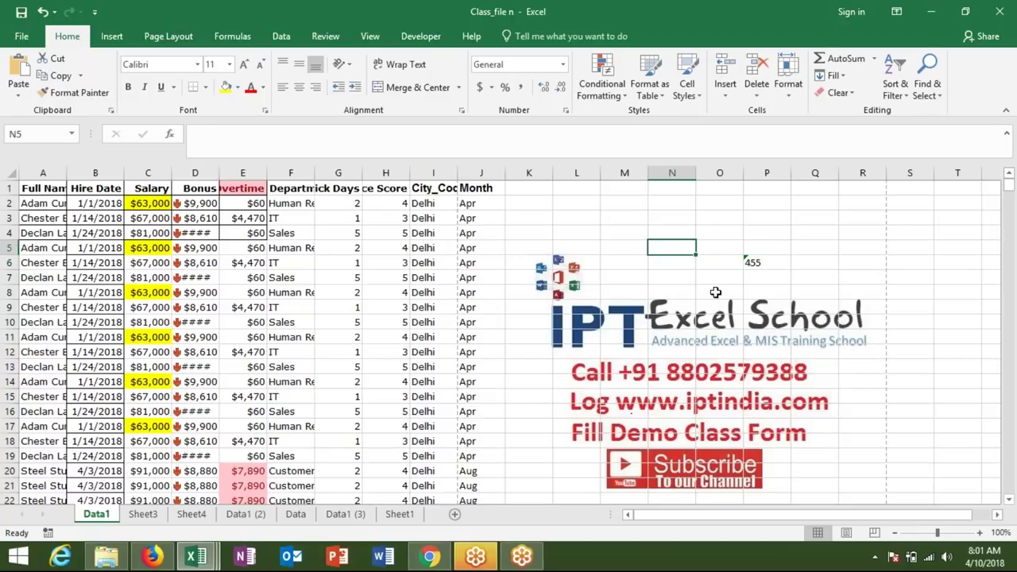
{"action": "left_click", "coordinate": [766, 263]}
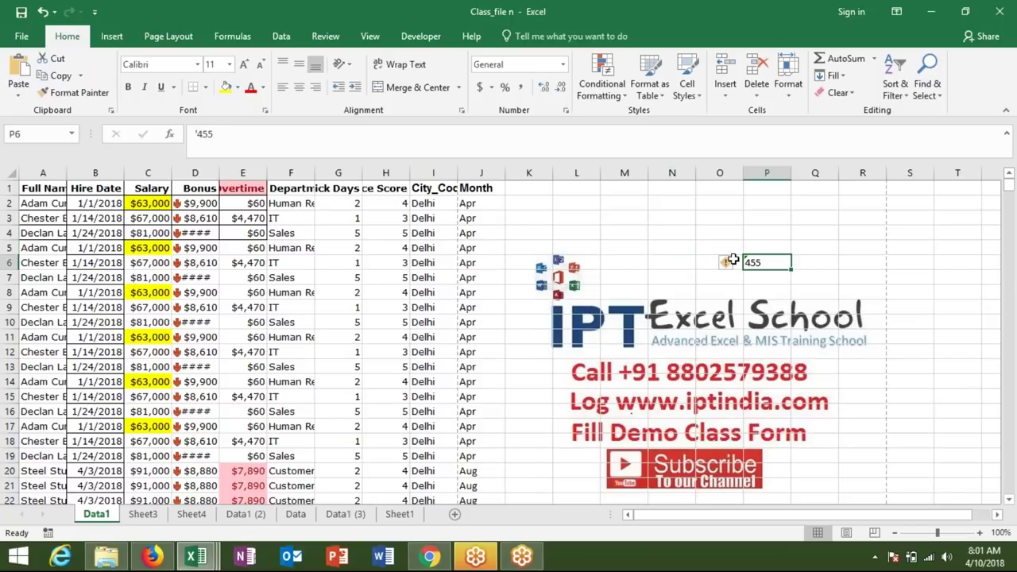
{"action": "left_click", "coordinate": [727, 262]}
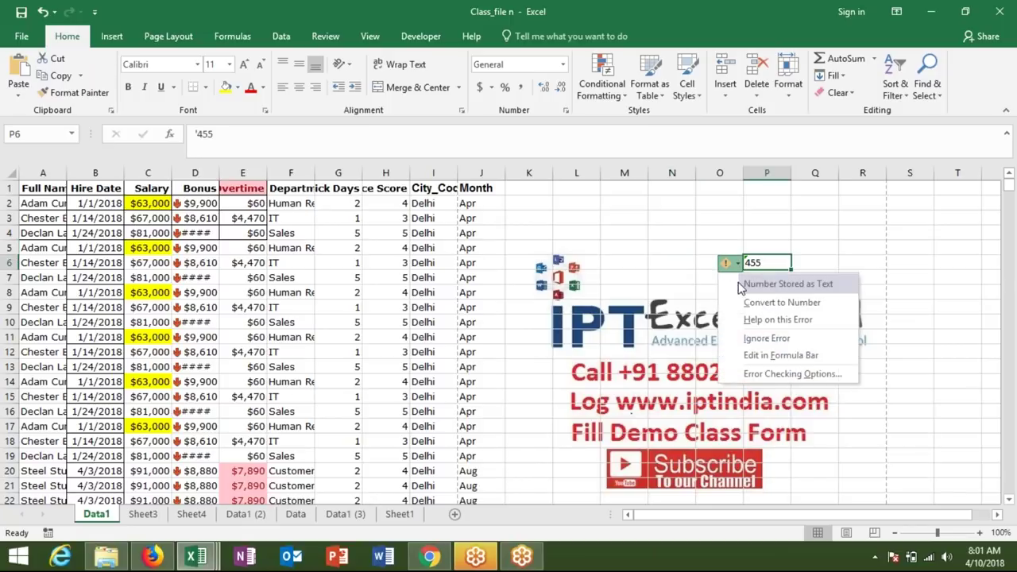
{"action": "left_click", "coordinate": [752, 340]}
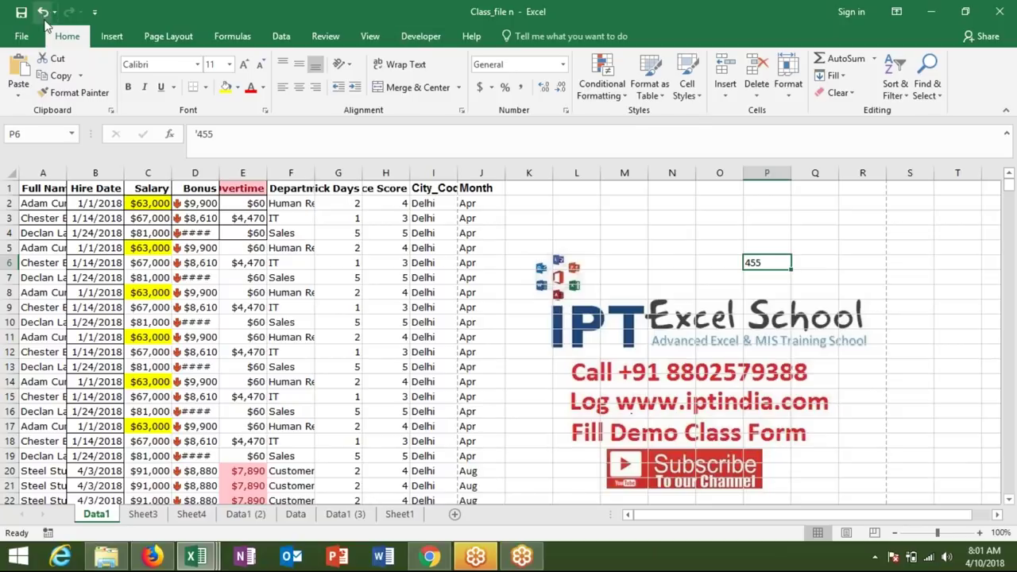
{"action": "left_click", "coordinate": [24, 40]}
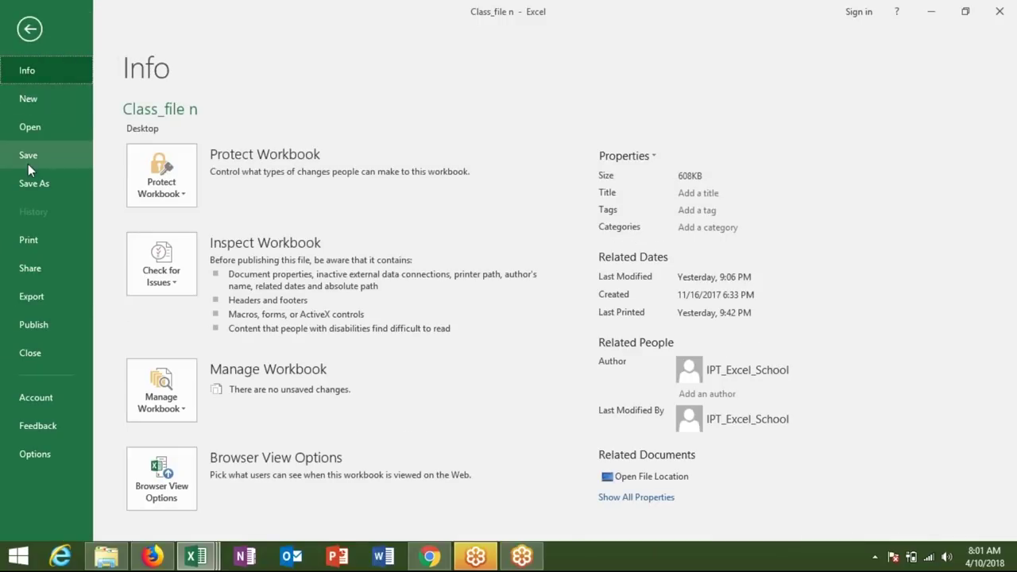
Open Excel Options and move from the Formulas page to the Proofing page.
{"action": "left_click", "coordinate": [38, 458]}
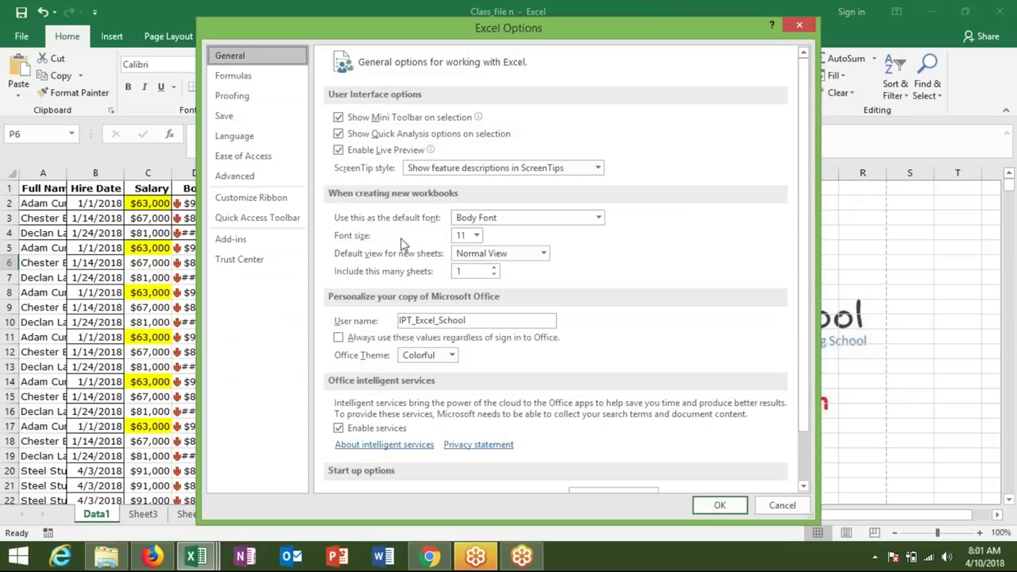
{"action": "left_click", "coordinate": [239, 76]}
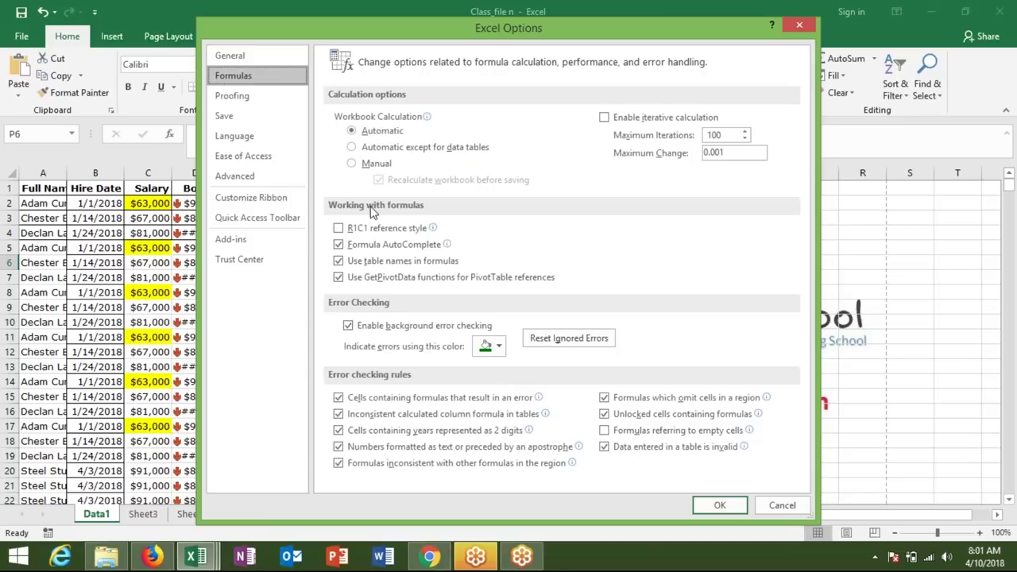
{"action": "left_click", "coordinate": [220, 102]}
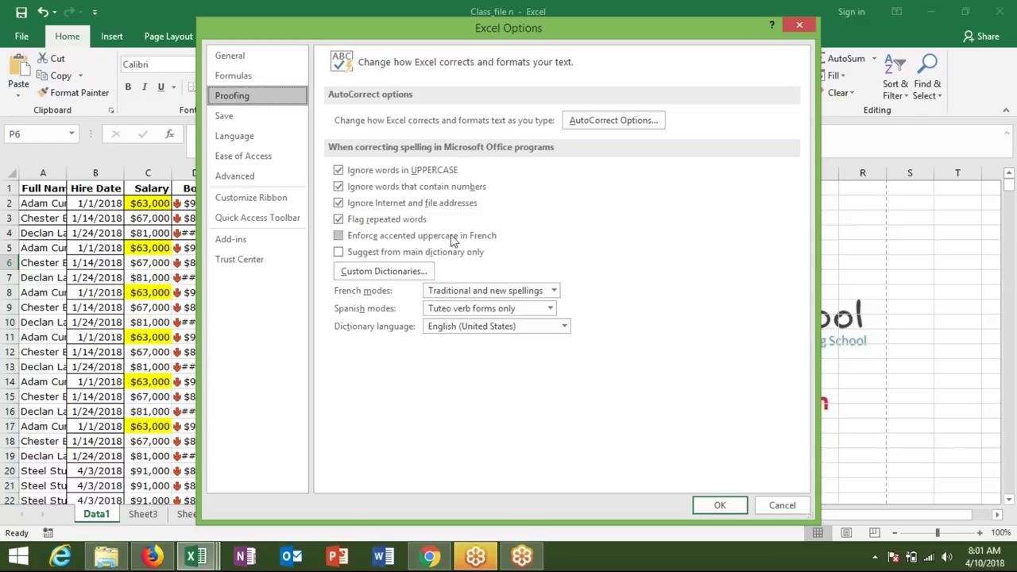
Open AutoCorrect Options, look up the 'ds' entry, then view the AutoFormat As You Type options.
{"action": "left_click", "coordinate": [586, 124]}
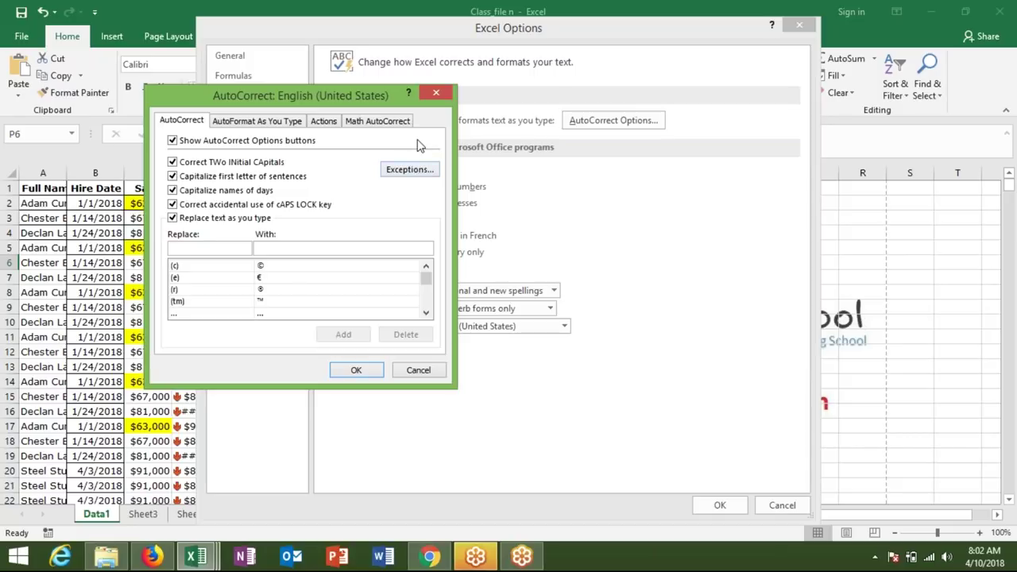
{"action": "type", "text": "ds"}
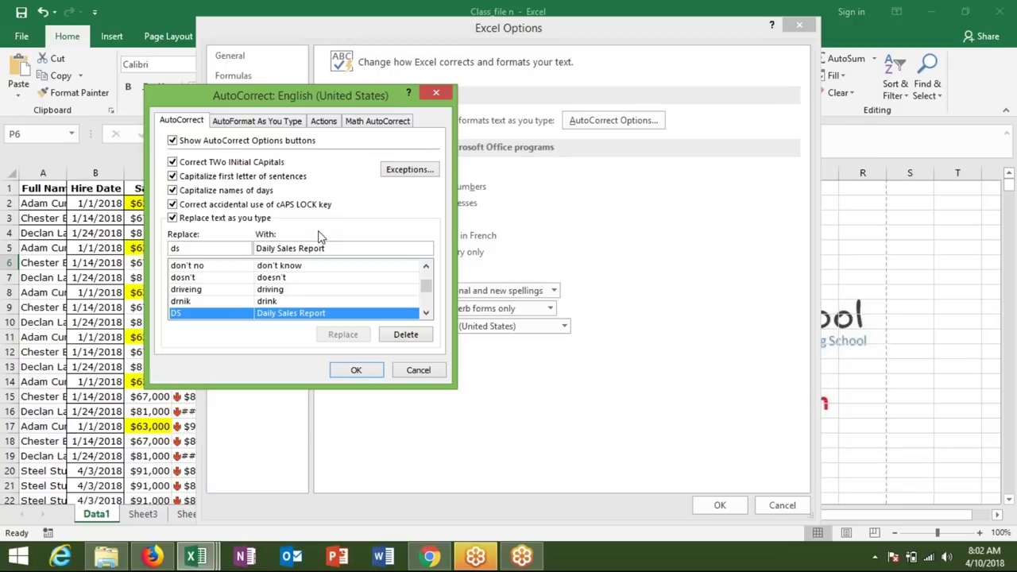
{"action": "left_click", "coordinate": [256, 121]}
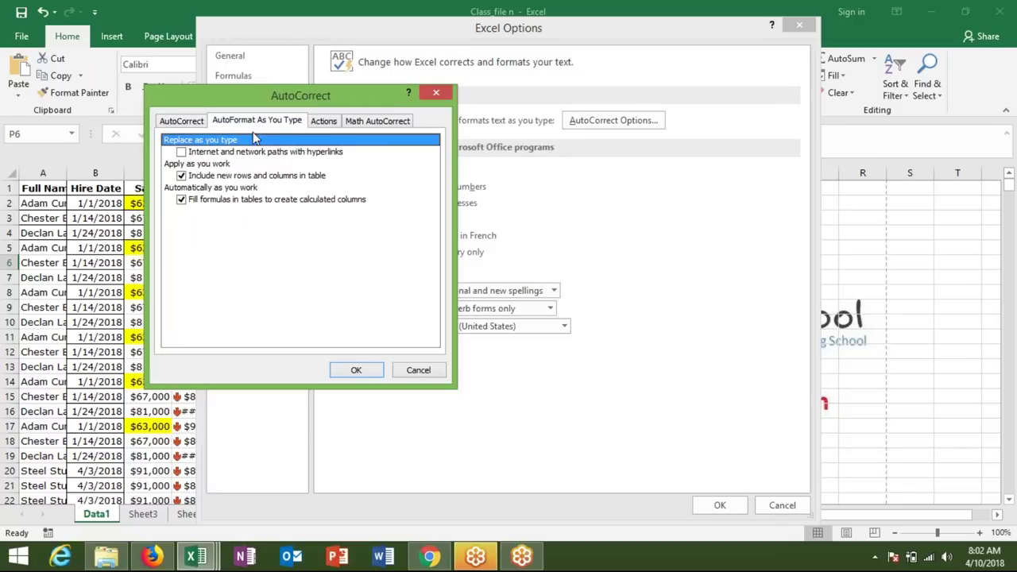
Tick 'Internet and network paths with hyperlinks', then cancel the AutoCorrect dialog.
{"action": "left_click", "coordinate": [181, 152]}
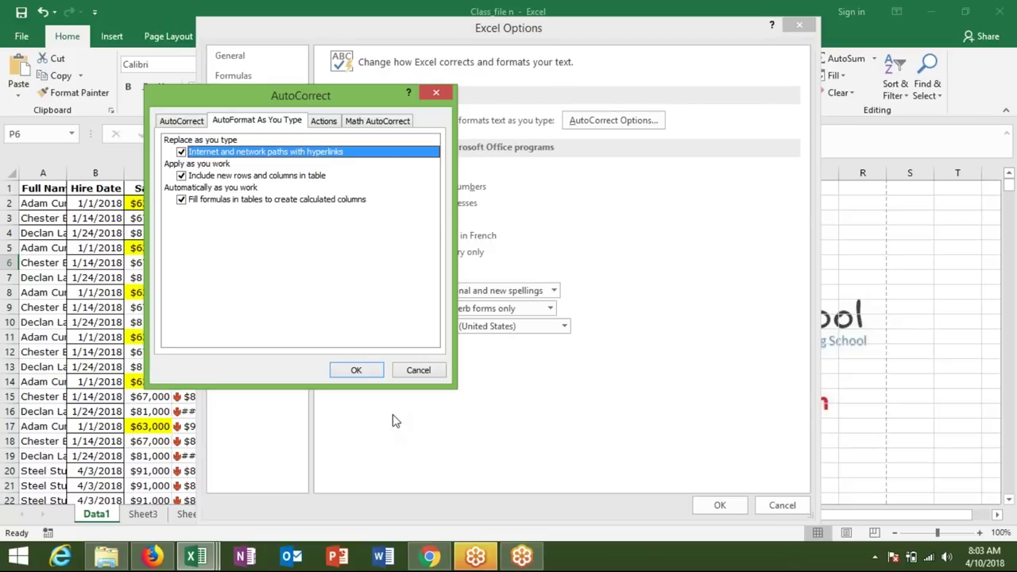
{"action": "left_click", "coordinate": [414, 369]}
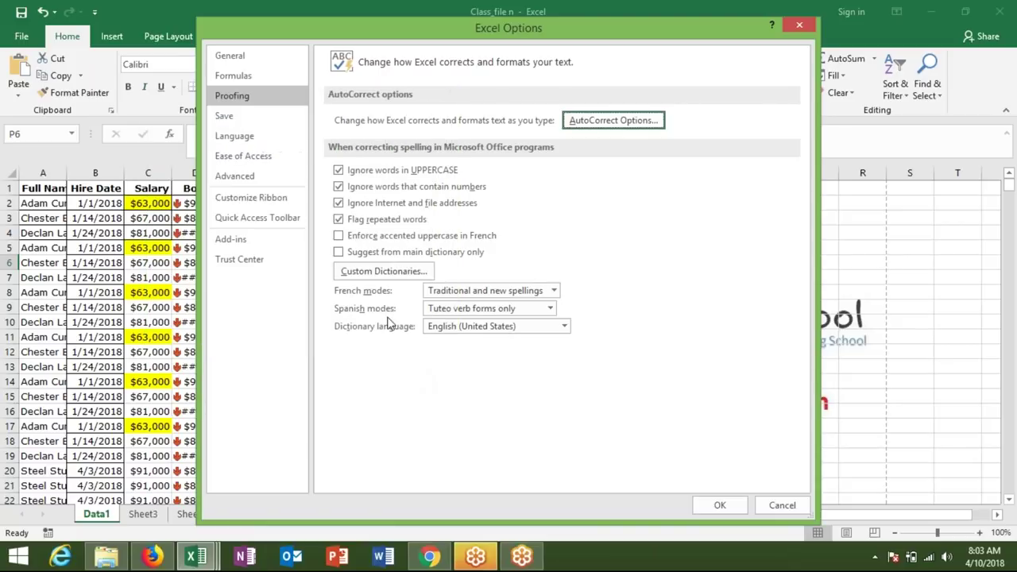
On the Save page, review the save formats keeping Excel Workbook, and select the local file path.
{"action": "left_click", "coordinate": [293, 116]}
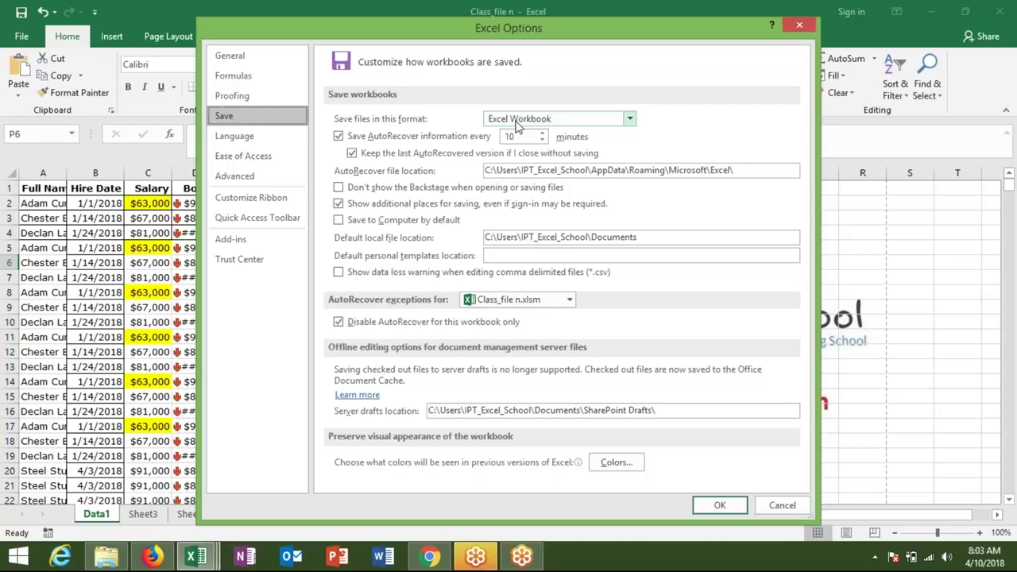
{"action": "left_click", "coordinate": [515, 122]}
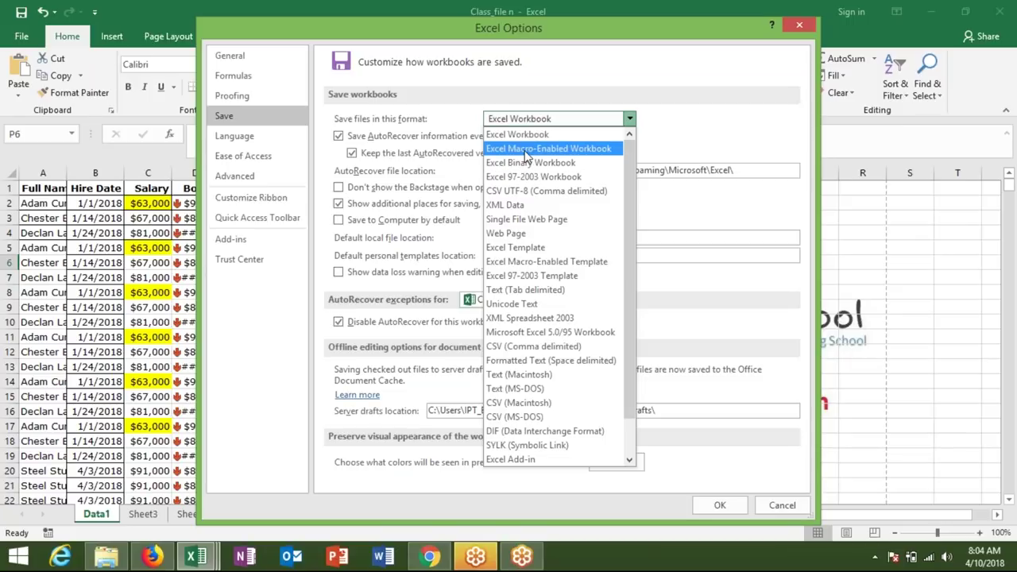
{"action": "left_click", "coordinate": [669, 161]}
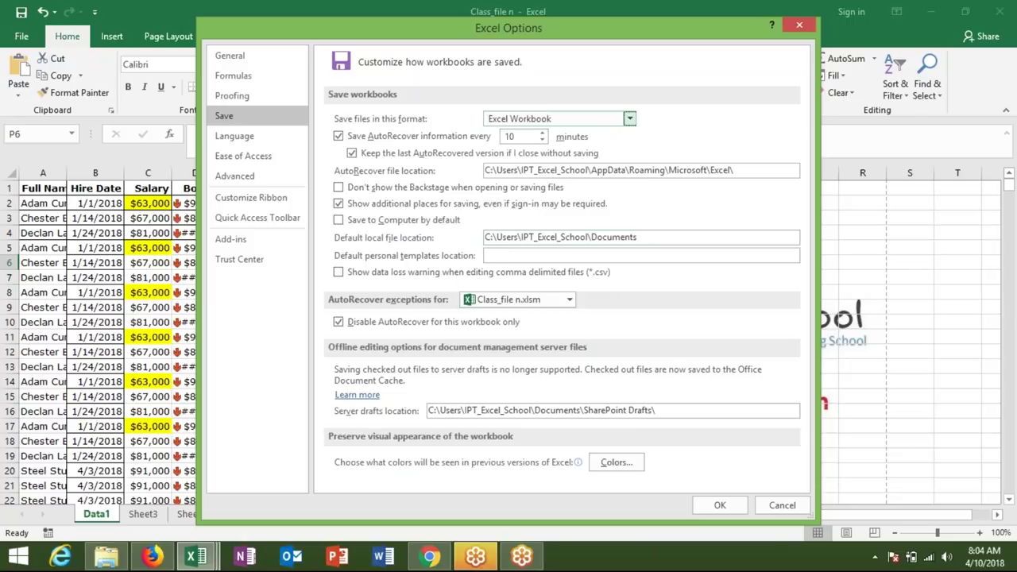
{"action": "left_click_drag", "start_coordinate": [487, 237], "coordinate": [637, 237]}
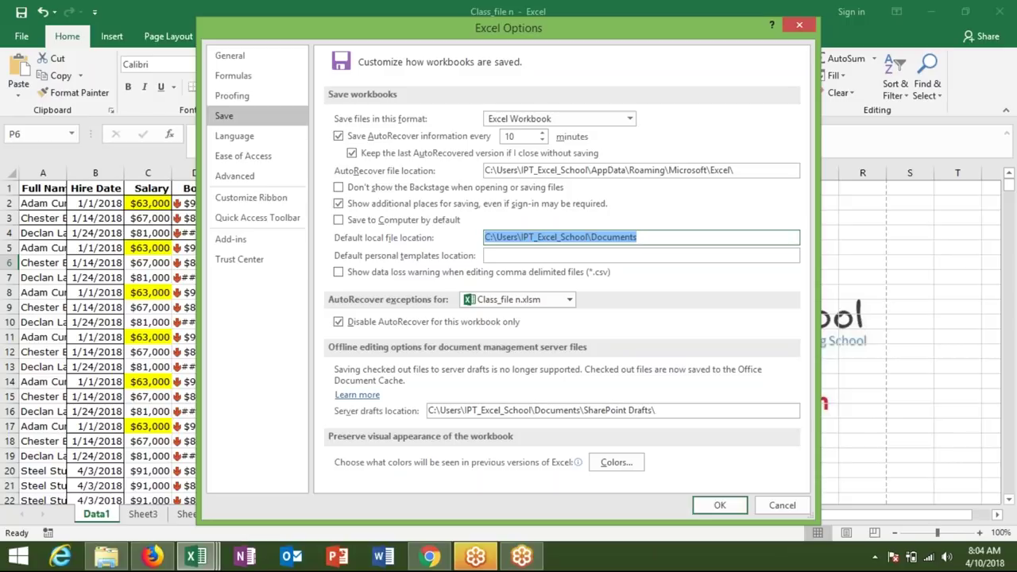
Browse the Language and Ease of Access pages, then go to Advanced options.
{"action": "left_click", "coordinate": [279, 136]}
{"action": "left_click", "coordinate": [278, 158]}
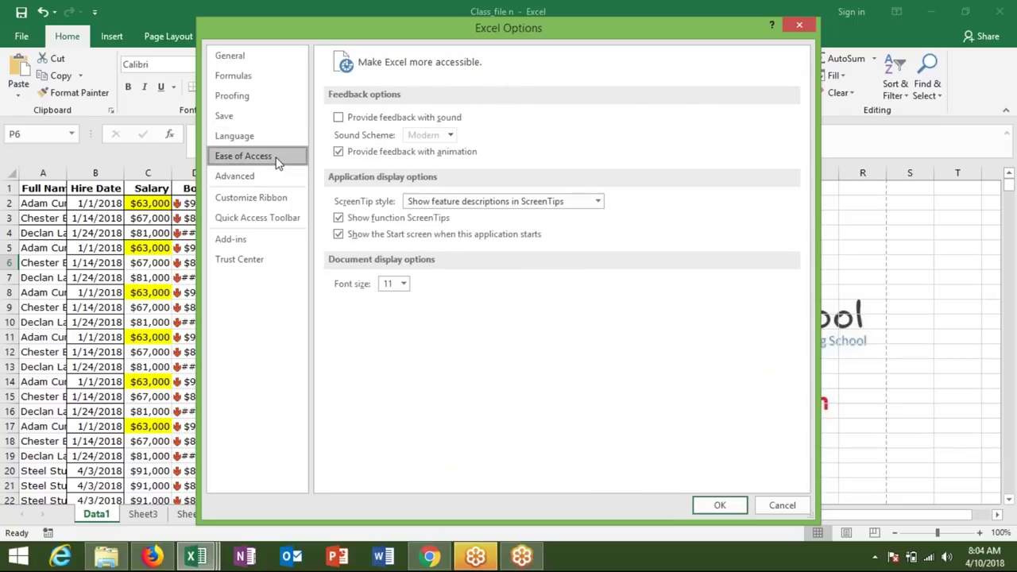
{"action": "left_click", "coordinate": [269, 178]}
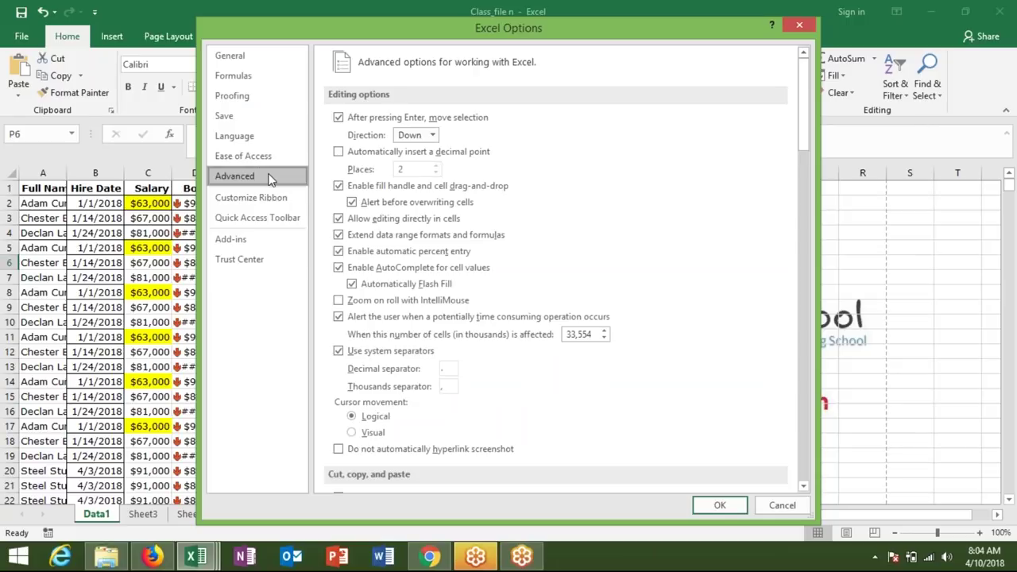
Check the Enter direction choices keeping Down, and move the dialog aside to show the worksheet.
{"action": "left_click", "coordinate": [418, 140]}
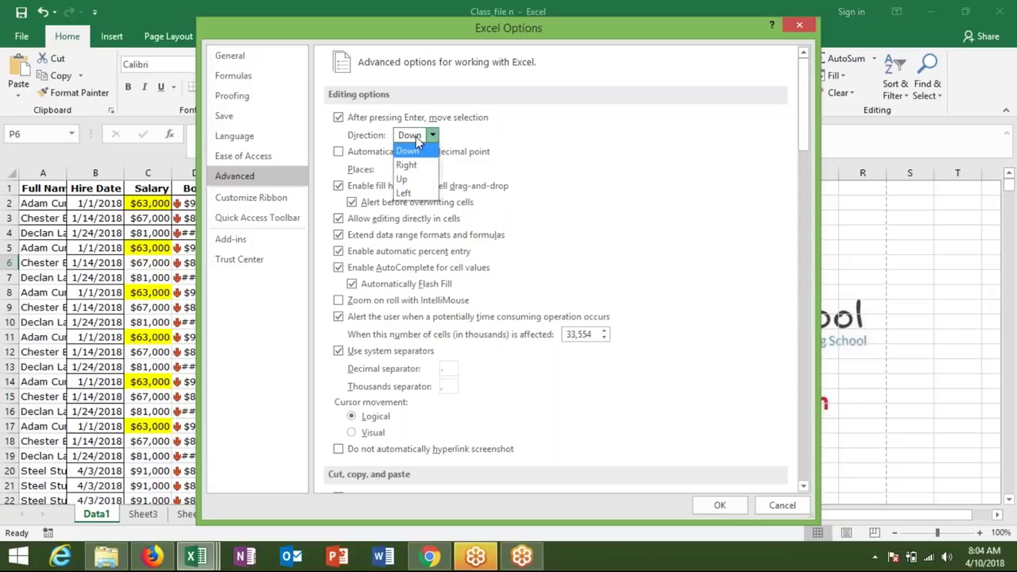
{"action": "left_click", "coordinate": [492, 162]}
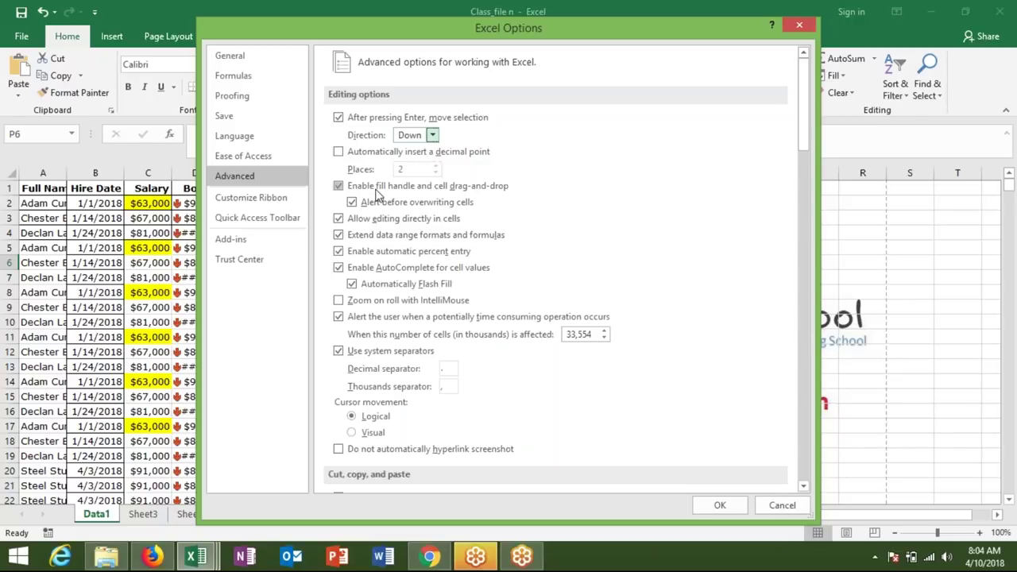
{"action": "mouse_move", "coordinate": [398, 27]}
{"action": "left_mouse_down"}
{"action": "mouse_move", "coordinate": [1006, 255]}
{"action": "mouse_move", "coordinate": [296, 119]}
{"action": "left_mouse_up"}
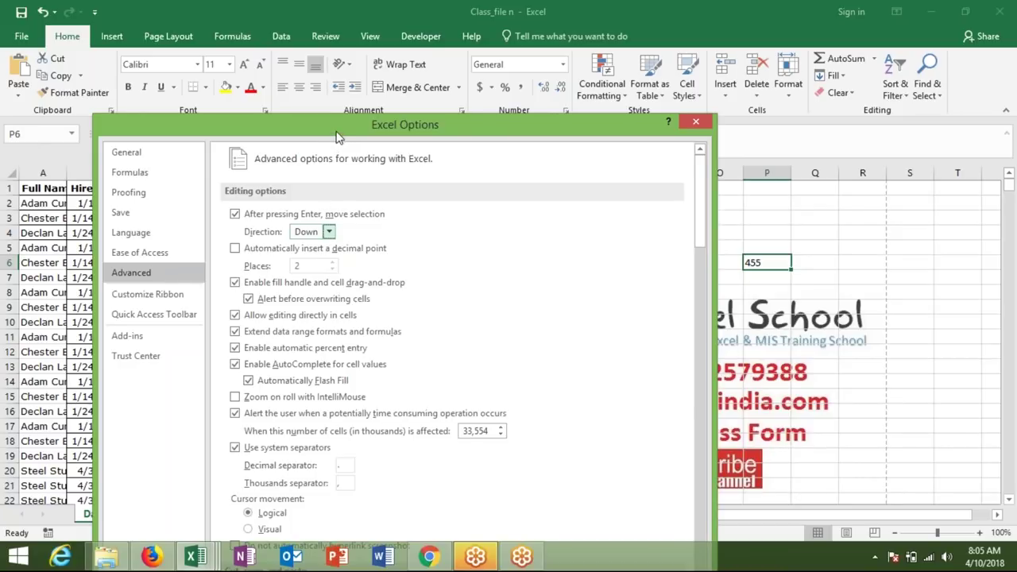
Move the Options dialog up and scroll the Advanced page down to the Edit Custom Lists setting.
{"action": "left_click_drag", "start_coordinate": [336, 136], "coordinate": [352, 80]}
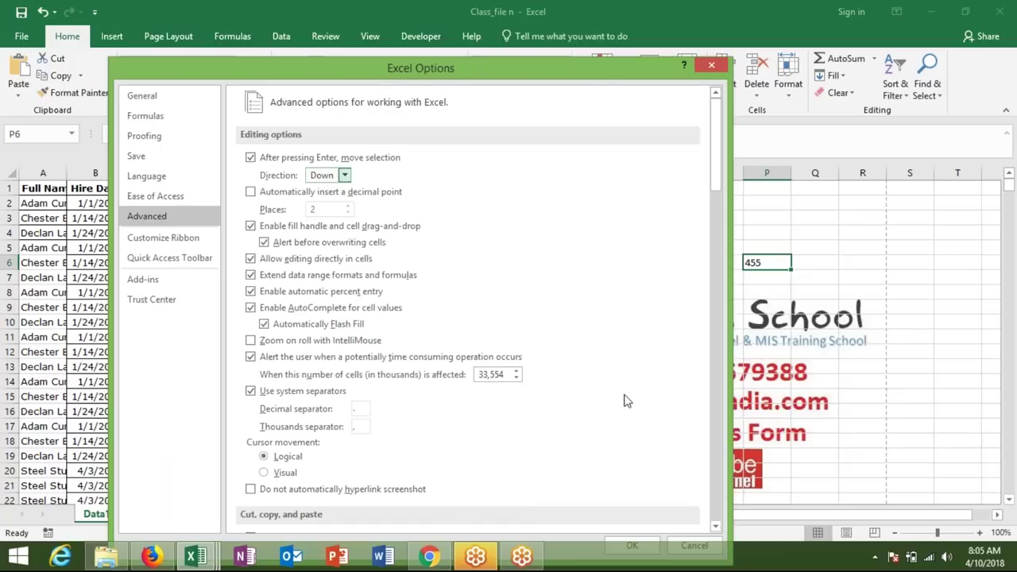
{"action": "left_click", "coordinate": [717, 527]}
{"action": "left_click", "coordinate": [717, 527]}
{"action": "left_click", "coordinate": [718, 526]}
{"action": "left_click", "coordinate": [717, 527]}
{"action": "left_click", "coordinate": [717, 527]}
{"action": "left_click", "coordinate": [717, 527]}
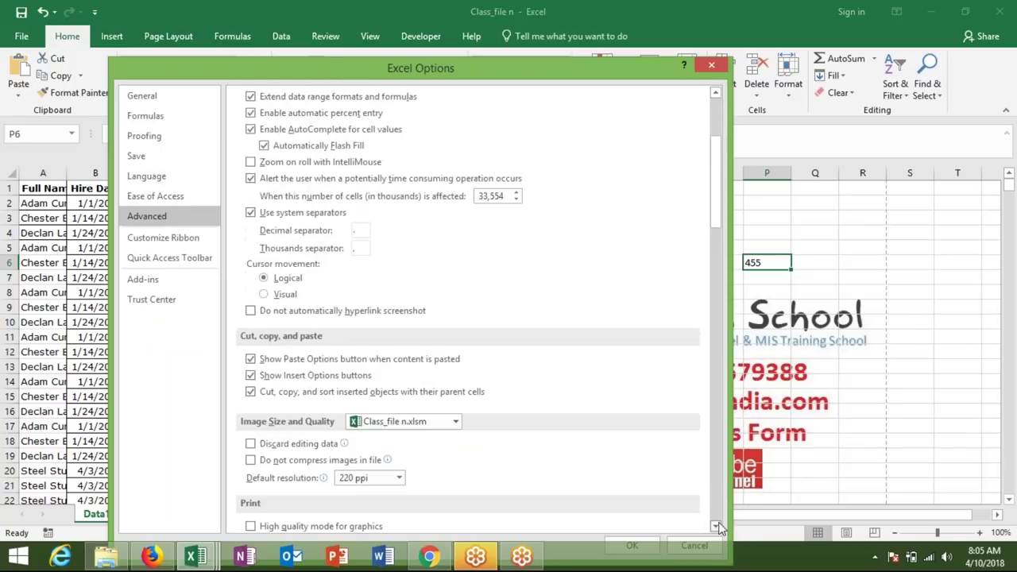
{"action": "left_click", "coordinate": [717, 527]}
{"action": "left_click", "coordinate": [717, 527]}
{"action": "left_click", "coordinate": [718, 527]}
{"action": "left_click", "coordinate": [717, 527]}
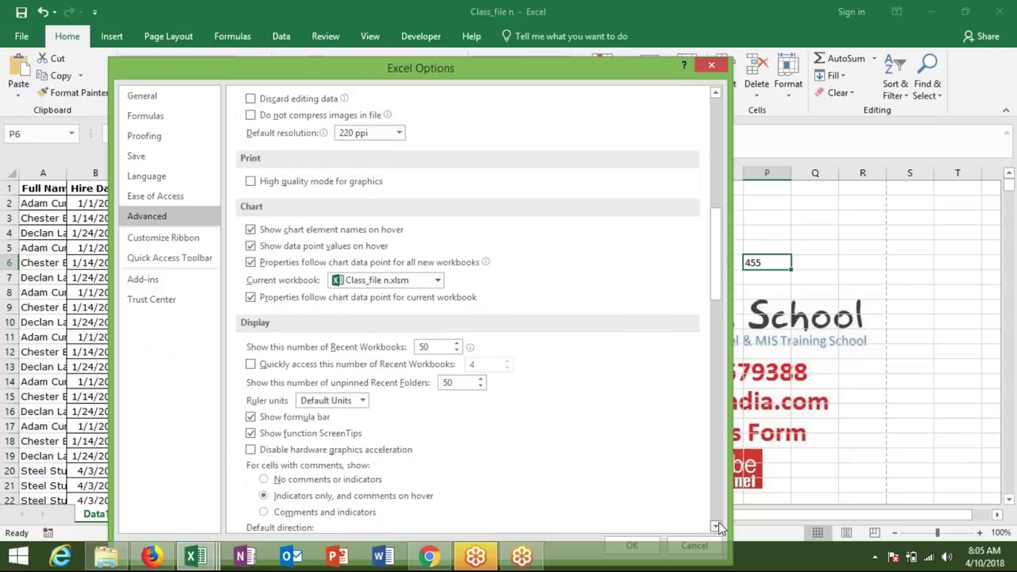
{"action": "left_click", "coordinate": [717, 527]}
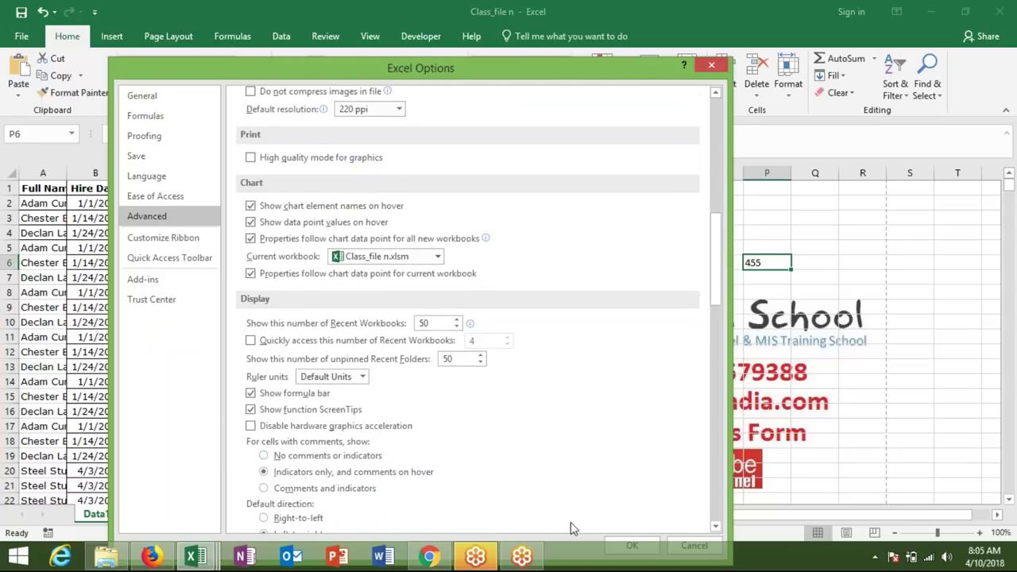
{"action": "left_click", "coordinate": [718, 527]}
{"action": "left_click", "coordinate": [718, 527]}
{"action": "left_click", "coordinate": [718, 527]}
{"action": "left_click", "coordinate": [717, 526]}
{"action": "left_click", "coordinate": [715, 526]}
{"action": "left_click", "coordinate": [715, 527]}
{"action": "left_click", "coordinate": [715, 527]}
{"action": "left_click", "coordinate": [715, 526]}
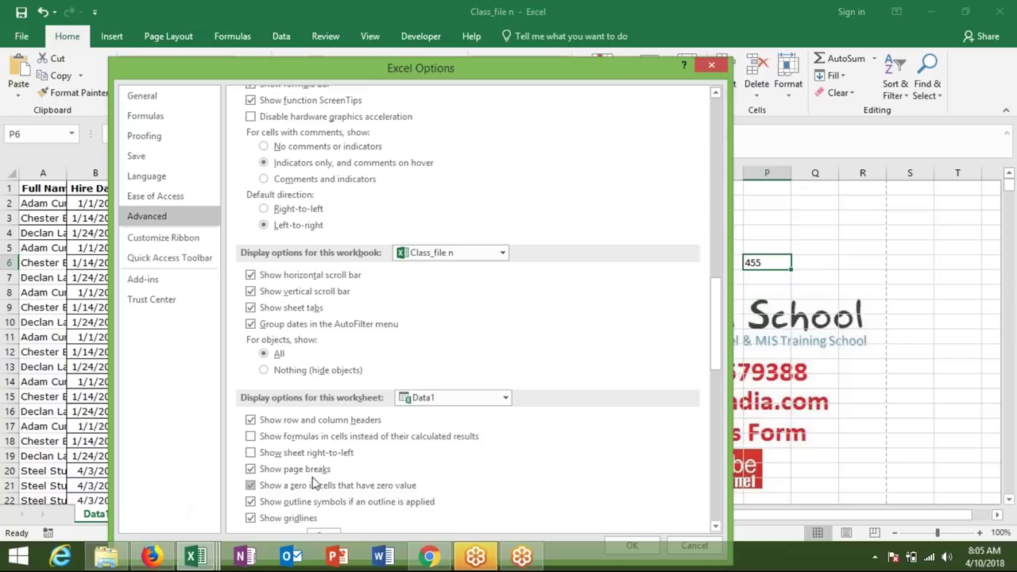
{"action": "left_click", "coordinate": [719, 475]}
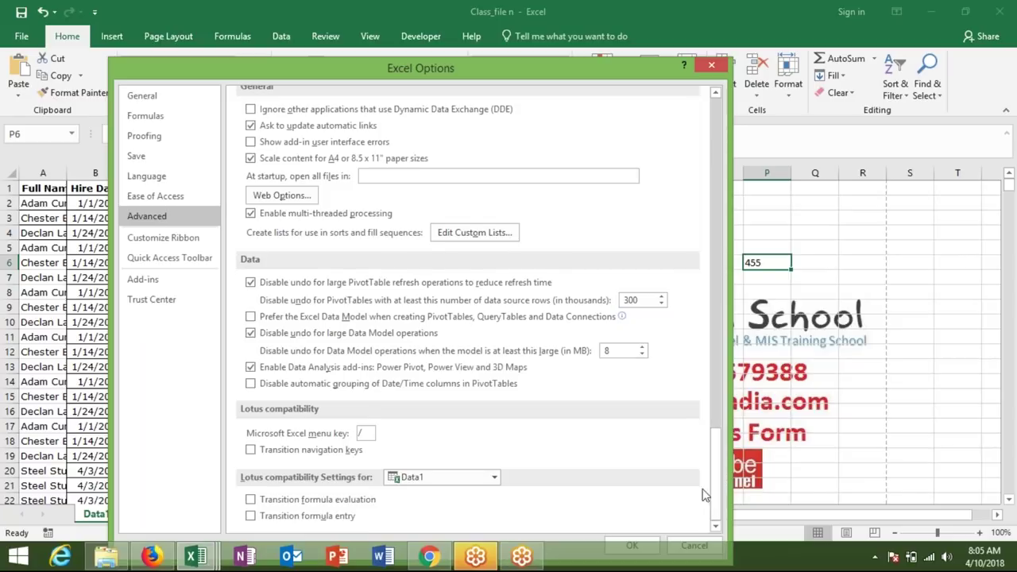
Close the options windows and, on Sheet1, fill days Sun through Mon down G3:G11.
{"action": "left_click", "coordinate": [509, 234]}
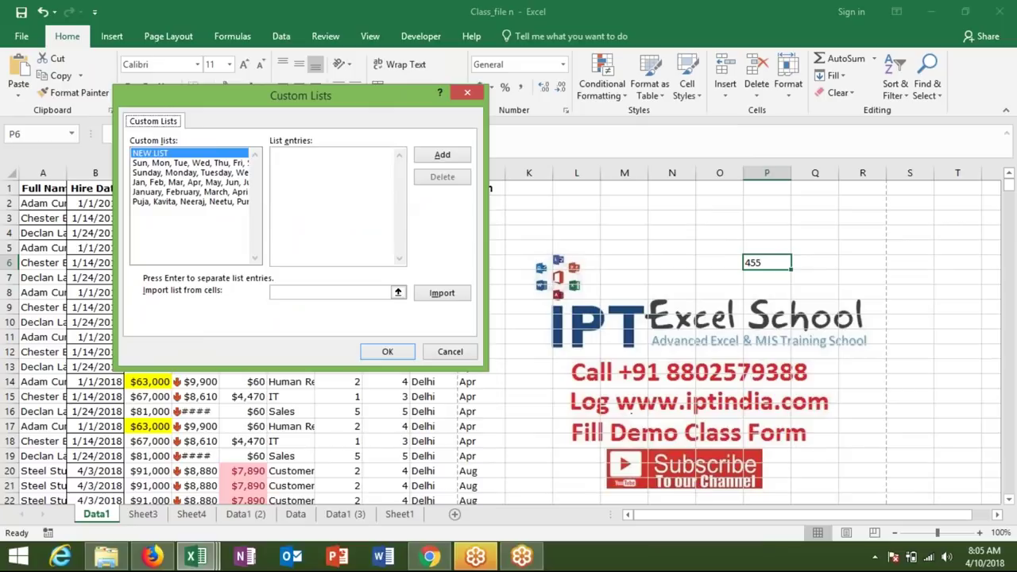
{"action": "key", "text": "Escape"}
{"action": "key", "text": "Escape"}
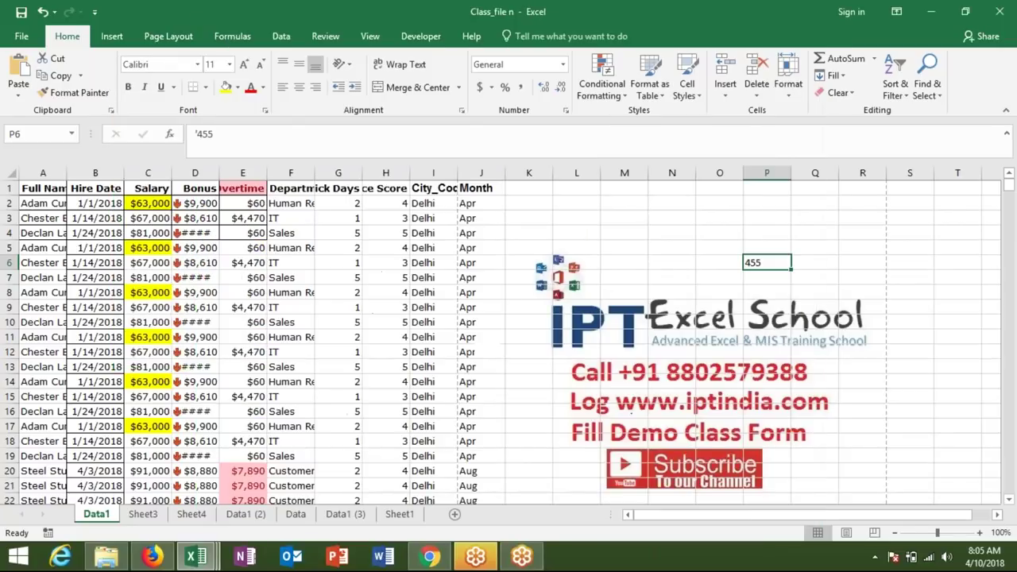
{"action": "left_click", "coordinate": [397, 515]}
{"action": "left_click", "coordinate": [313, 215]}
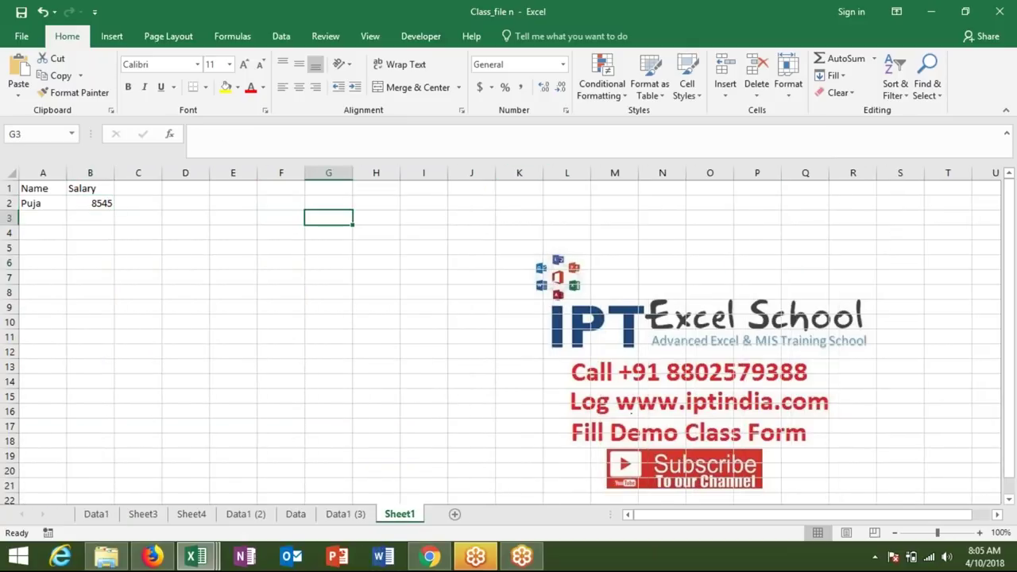
{"action": "type", "text": "S"}
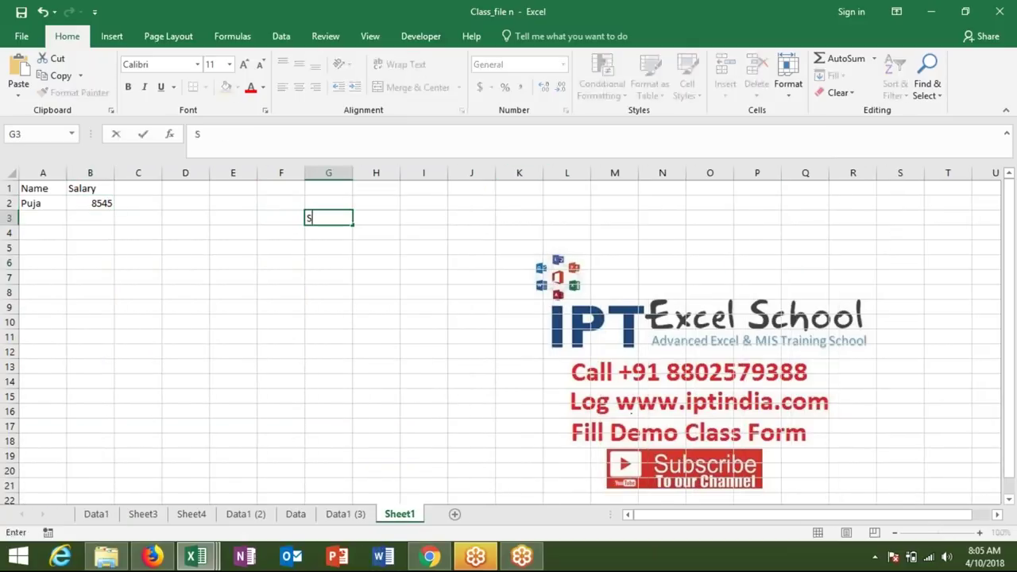
{"action": "type", "text": "un"}
{"action": "left_click", "coordinate": [314, 224]}
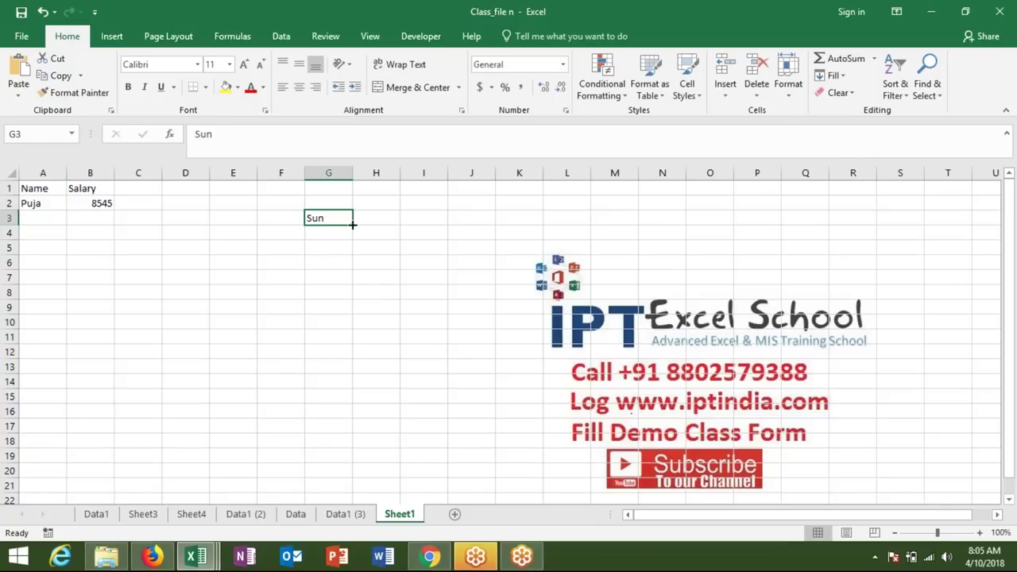
{"action": "left_click_drag", "start_coordinate": [352, 225], "coordinate": [341, 343]}
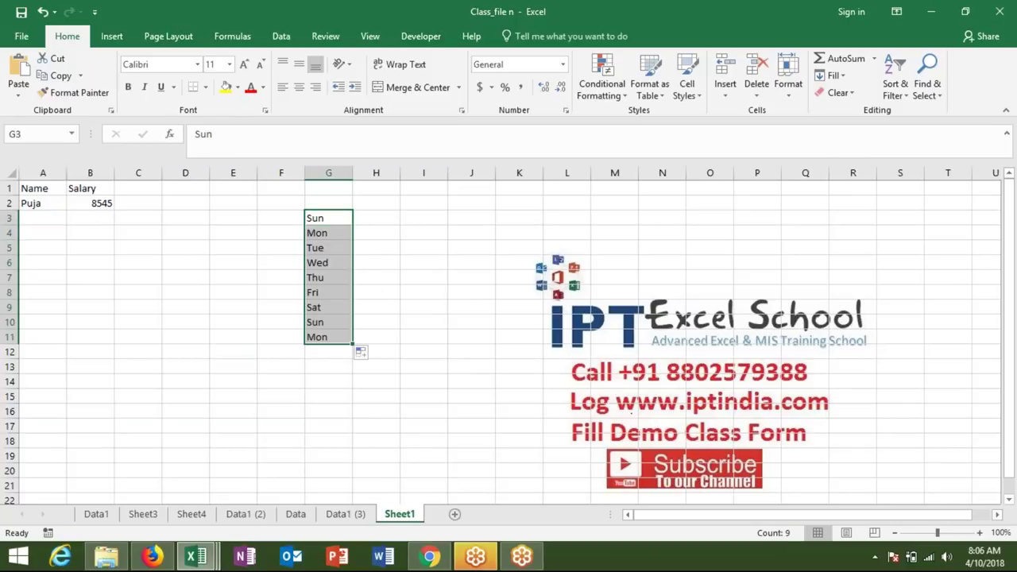
Enter Jan in H3 and auto-fill months Jan through Sep down to H11.
{"action": "left_click", "coordinate": [373, 218]}
{"action": "type", "text": "Jan"}
{"action": "key", "text": "Return"}
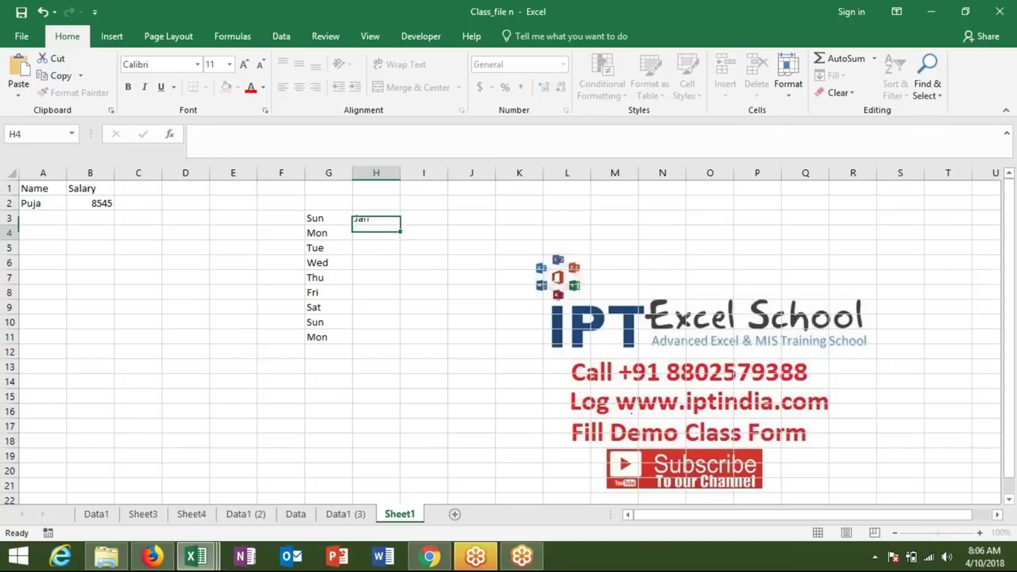
{"action": "key", "text": "Up"}
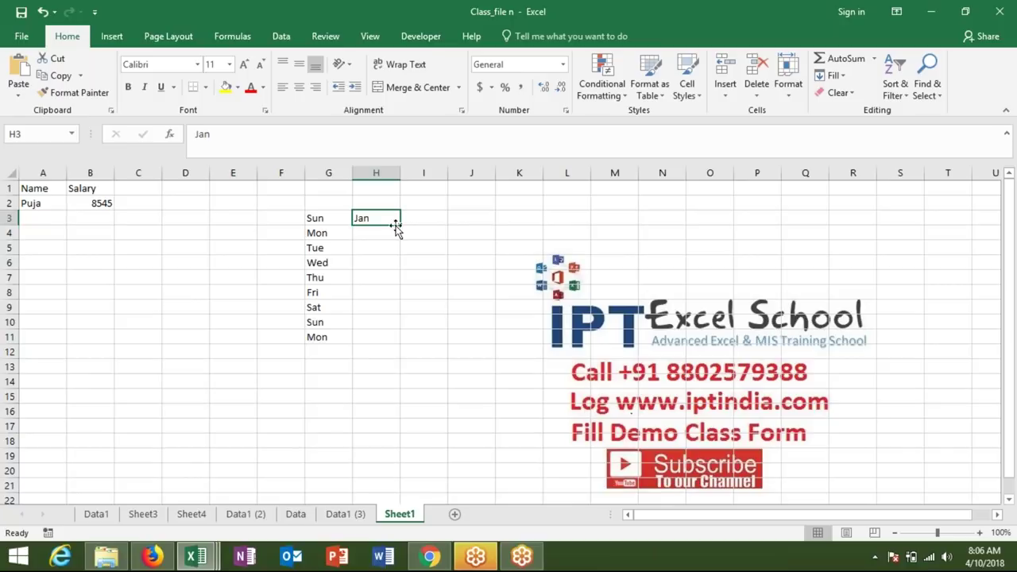
{"action": "left_click_drag", "start_coordinate": [399, 225], "coordinate": [397, 343]}
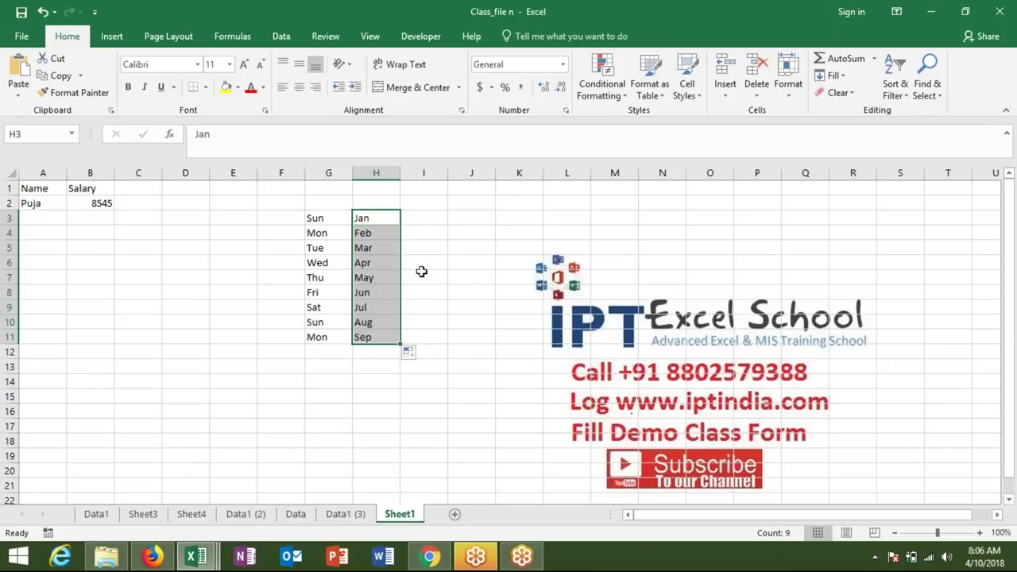
{"action": "left_click", "coordinate": [412, 222]}
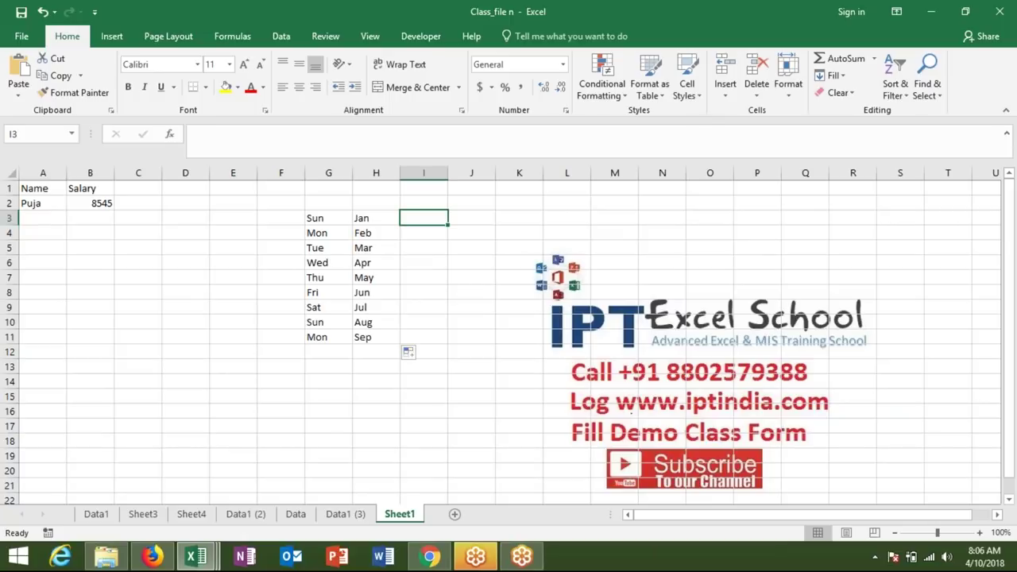
Enter the custom list's first name in I3 and auto-fill the nine names down to I11.
{"action": "type", "text": "Puja"}
{"action": "key", "text": "ctrl+Return"}
{"action": "left_click_drag", "start_coordinate": [447, 225], "coordinate": [424, 345]}
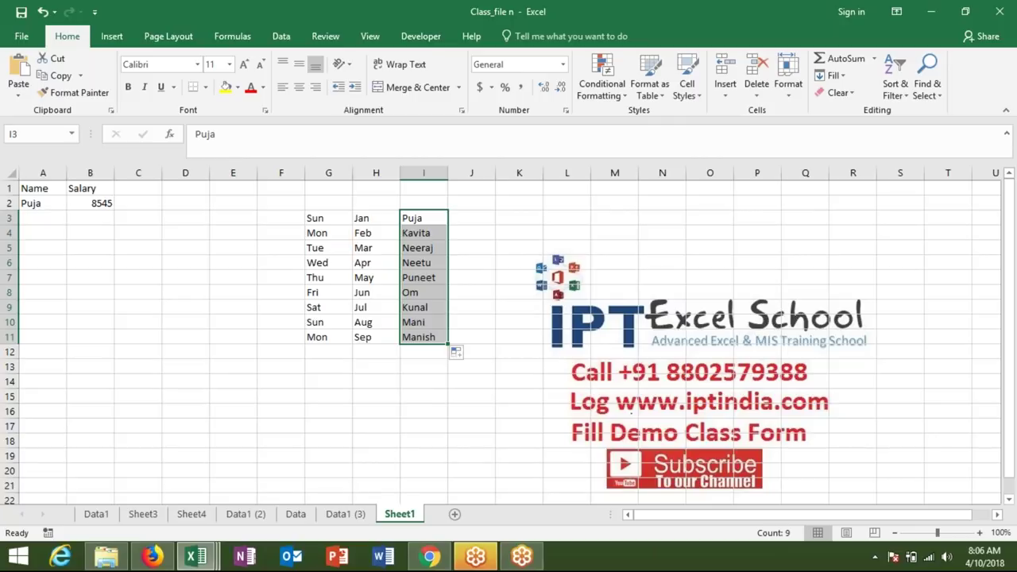
Open Custom Lists from File > Options > Advanced and select the nine-name list from $I$3:$I$11.
{"action": "left_click", "coordinate": [23, 35]}
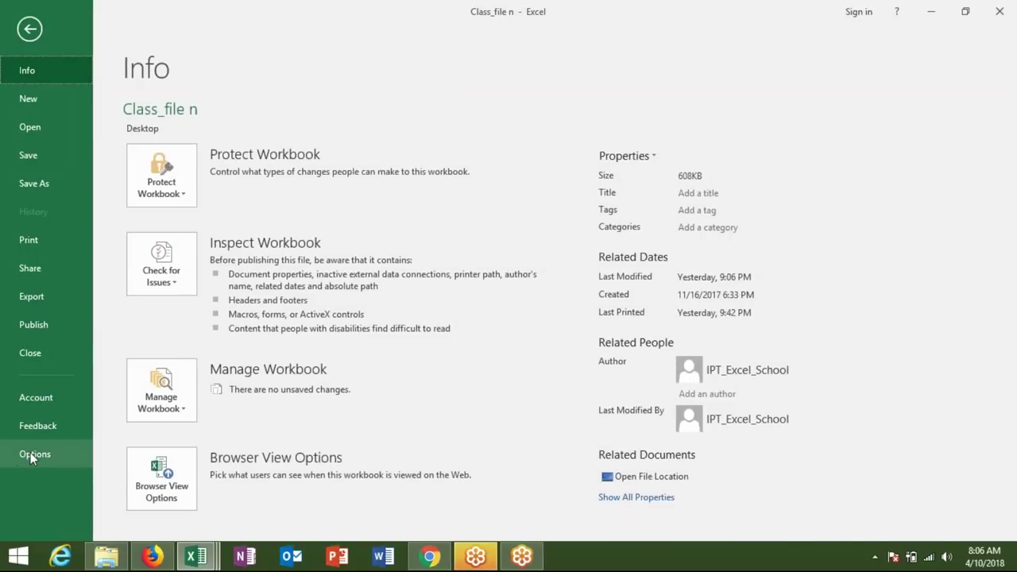
{"action": "left_click", "coordinate": [30, 452]}
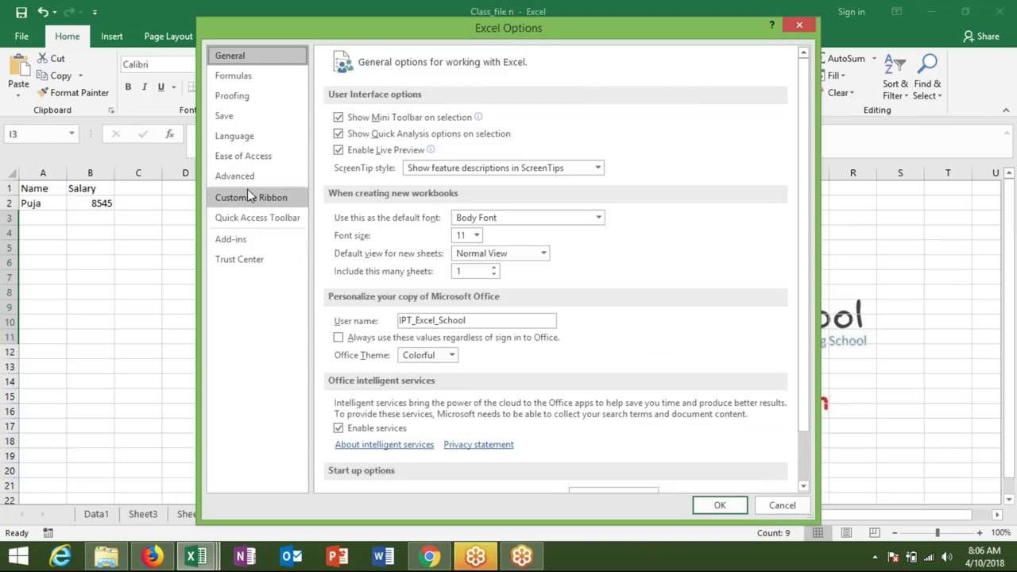
{"action": "left_click", "coordinate": [251, 179]}
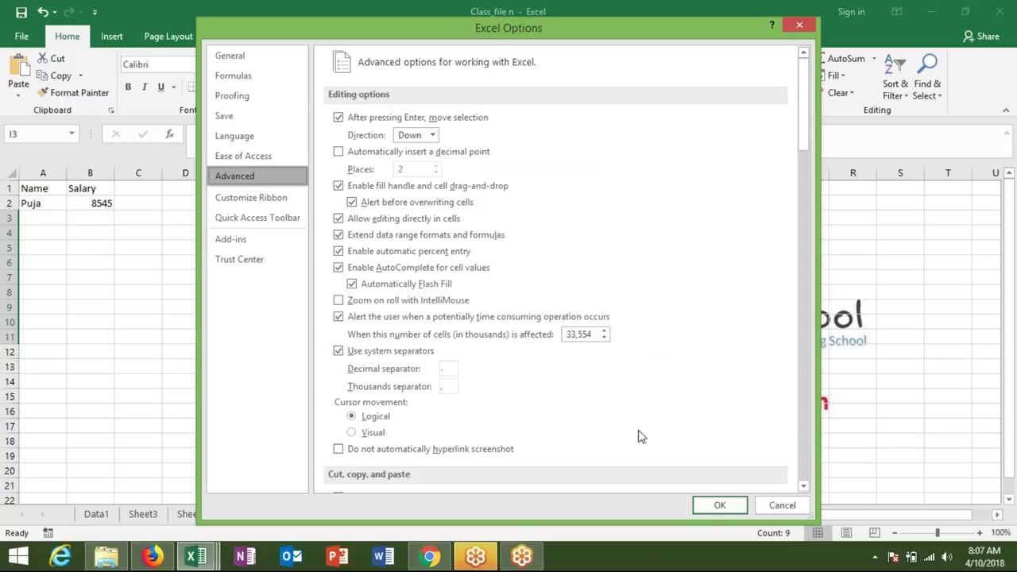
{"action": "left_click", "coordinate": [803, 480]}
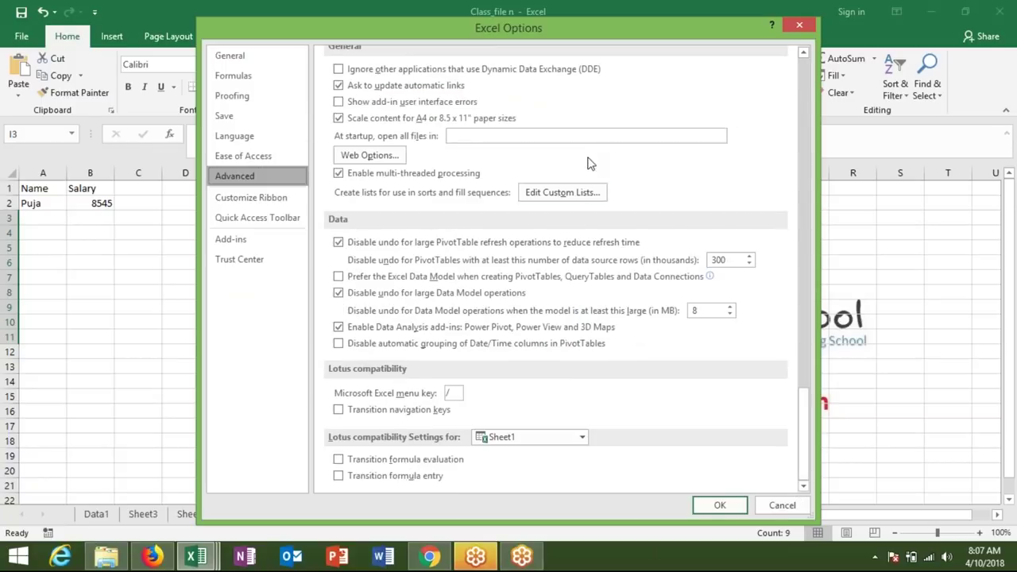
{"action": "left_click", "coordinate": [581, 196]}
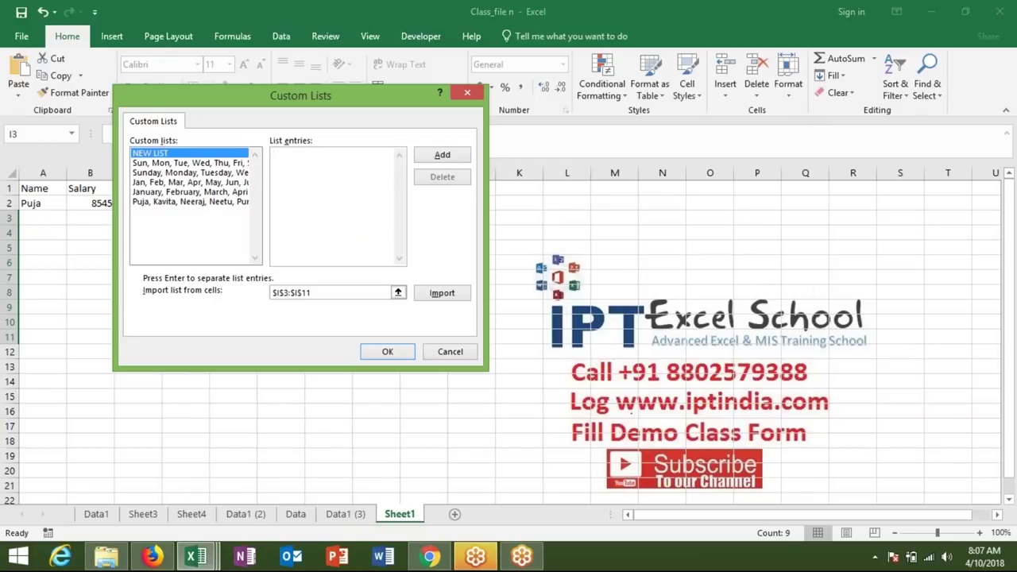
{"action": "left_click", "coordinate": [210, 203]}
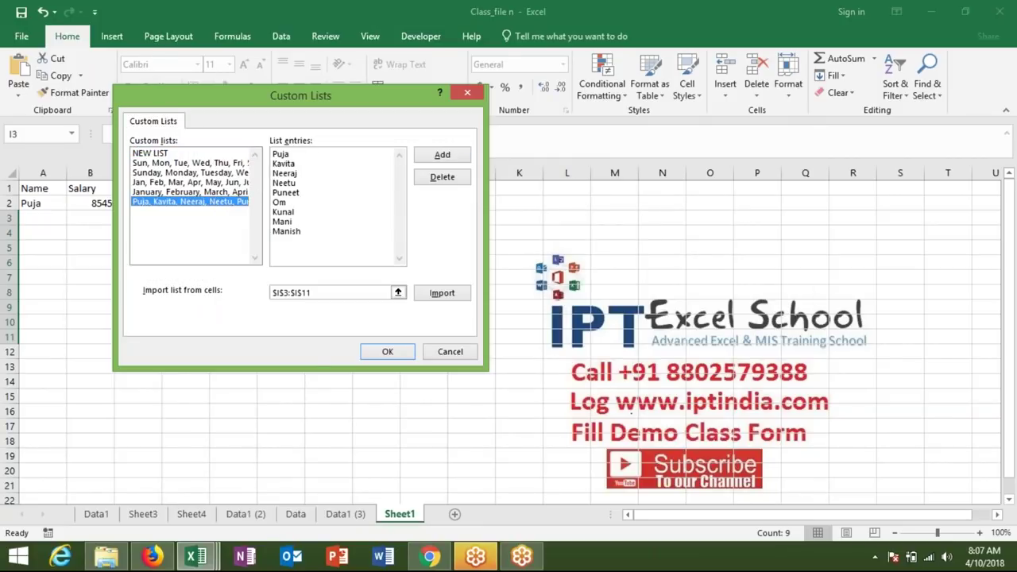
{"action": "left_click", "coordinate": [298, 253]}
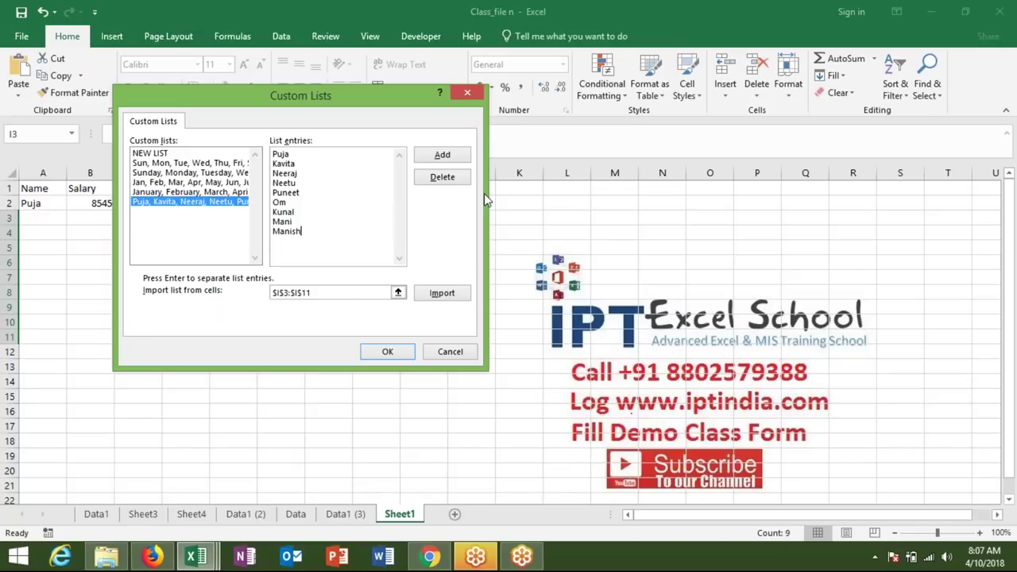
Close Custom Lists, glance at the Quick Access Toolbar page, and return to Advanced options.
{"action": "left_click", "coordinate": [467, 94]}
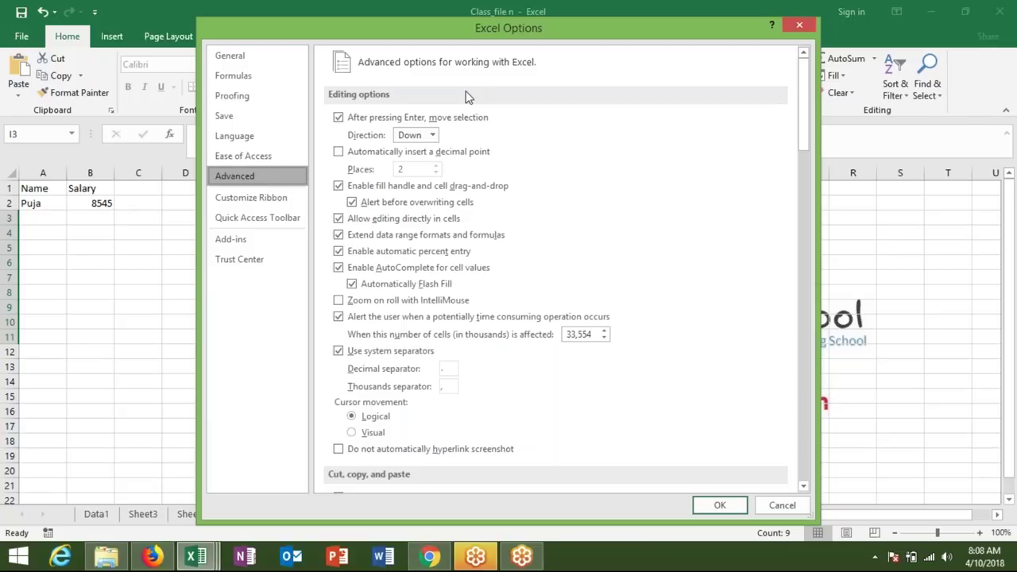
{"action": "key", "text": "Down"}
{"action": "key", "text": "Down"}
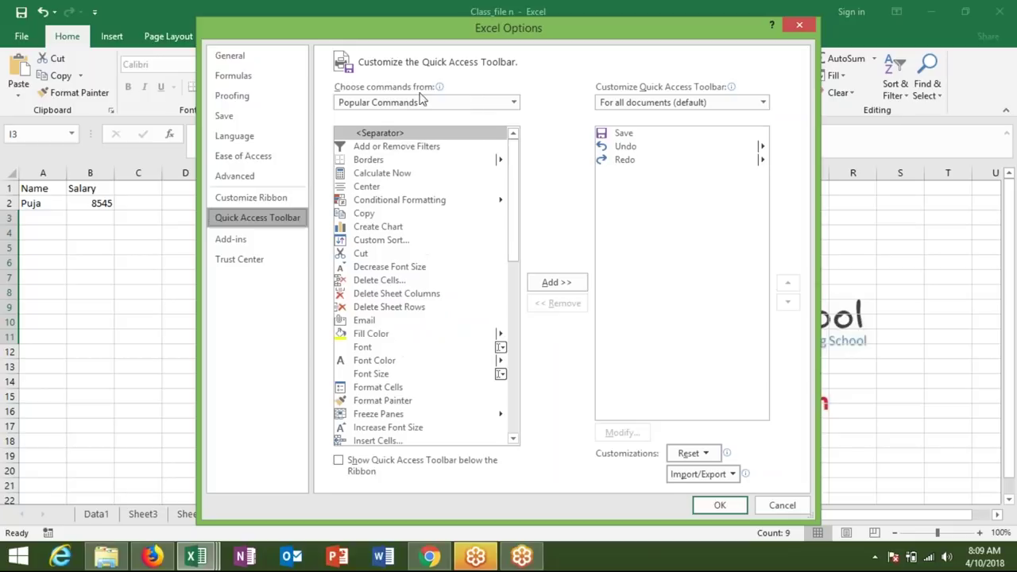
{"action": "left_click", "coordinate": [260, 179]}
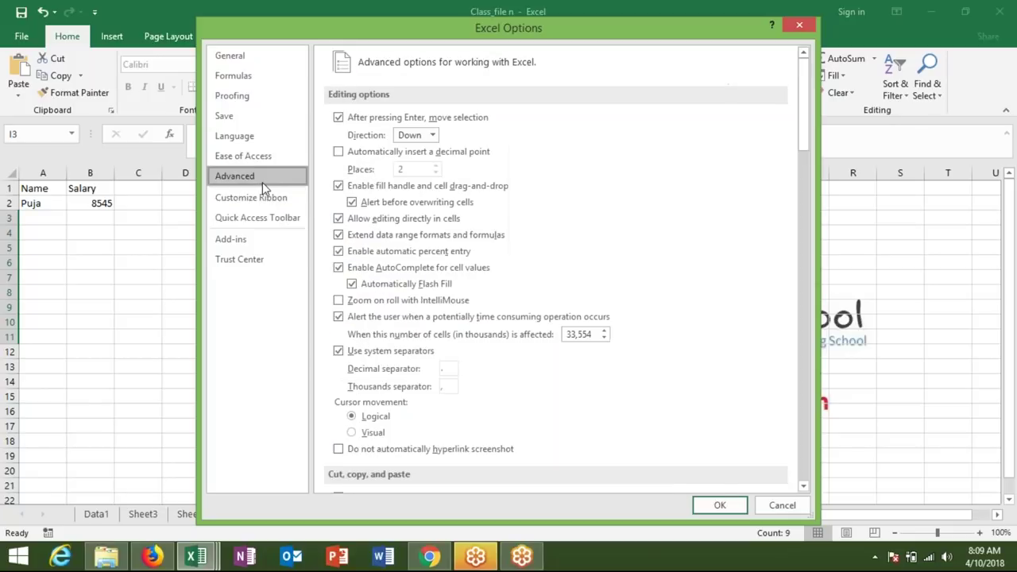
Scroll the Advanced page down to the Display settings showing 50 recent workbooks.
{"action": "left_click", "coordinate": [803, 485]}
{"action": "left_click", "coordinate": [803, 485]}
{"action": "left_click", "coordinate": [804, 485]}
{"action": "left_click", "coordinate": [803, 486]}
{"action": "left_click", "coordinate": [803, 485]}
{"action": "left_click", "coordinate": [803, 485]}
{"action": "left_click", "coordinate": [803, 485]}
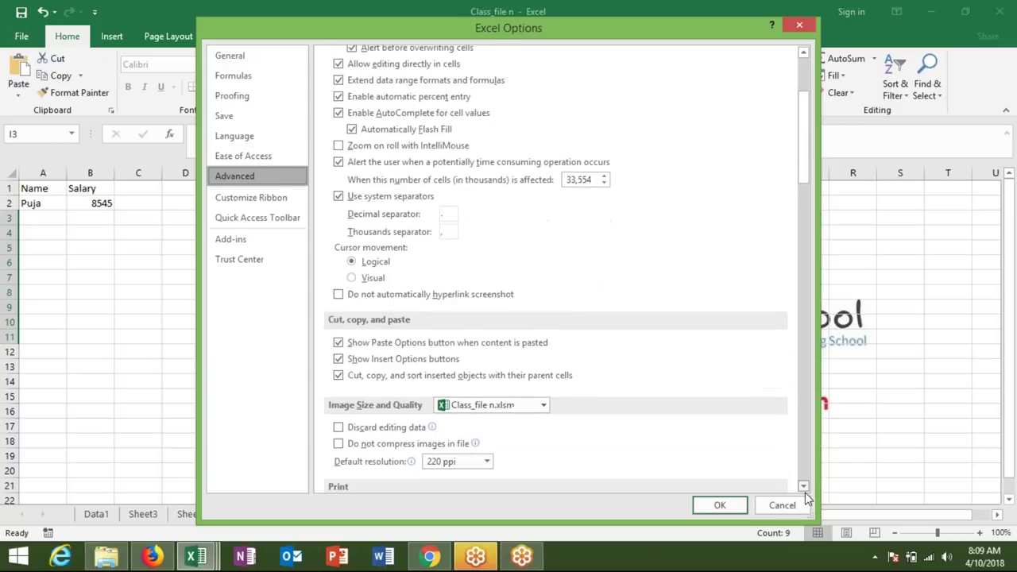
{"action": "left_click", "coordinate": [803, 486]}
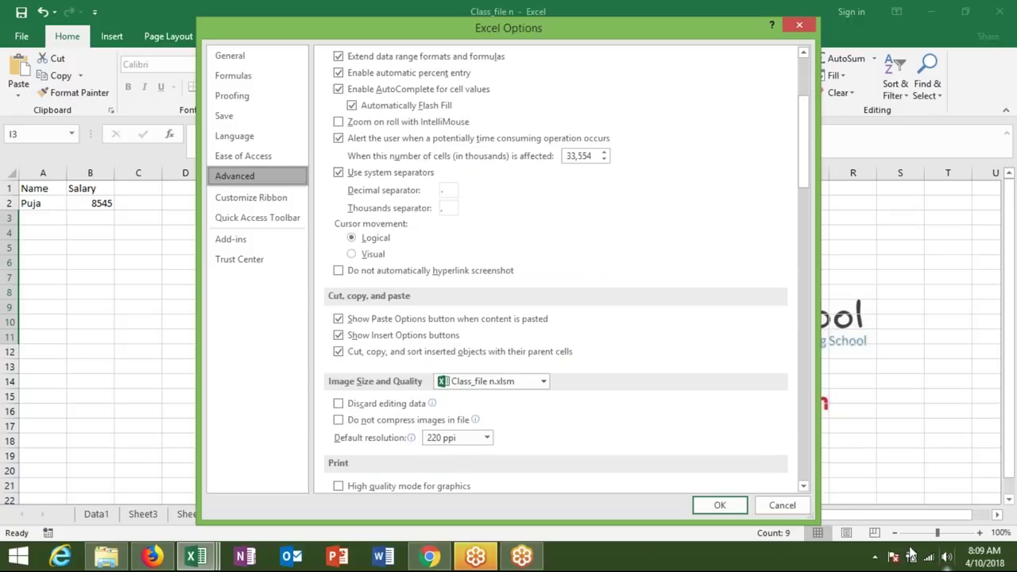
{"action": "left_click", "coordinate": [804, 485]}
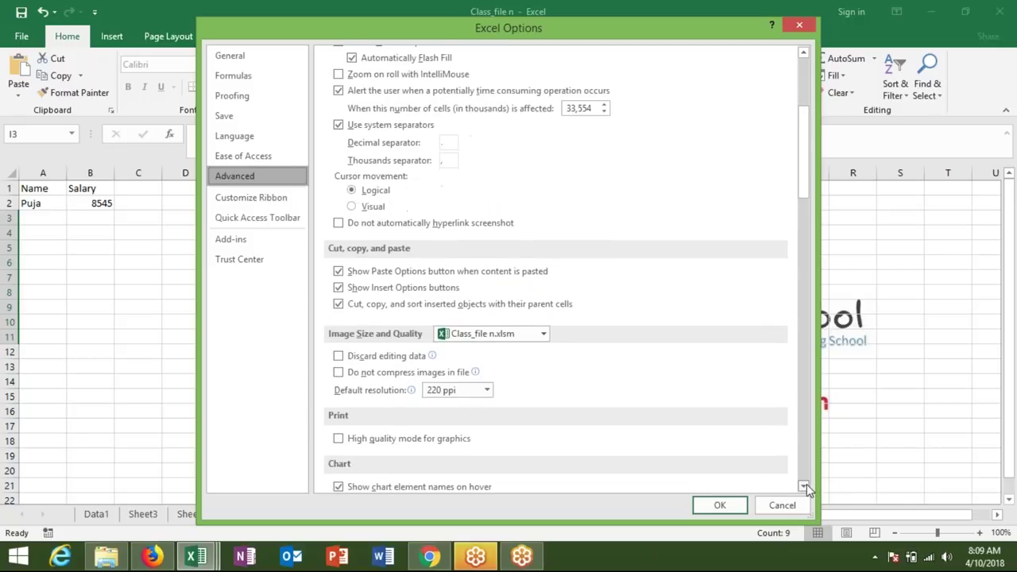
{"action": "left_click_drag", "start_coordinate": [804, 485], "coordinate": [806, 489]}
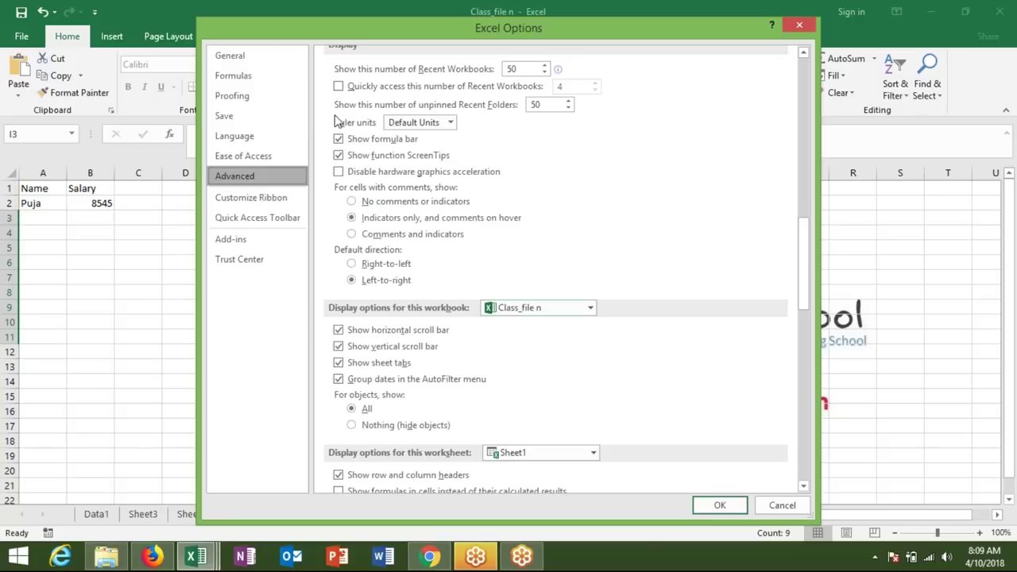
Switch Excel Options to the Customize the Ribbon page.
{"action": "left_click", "coordinate": [252, 197]}
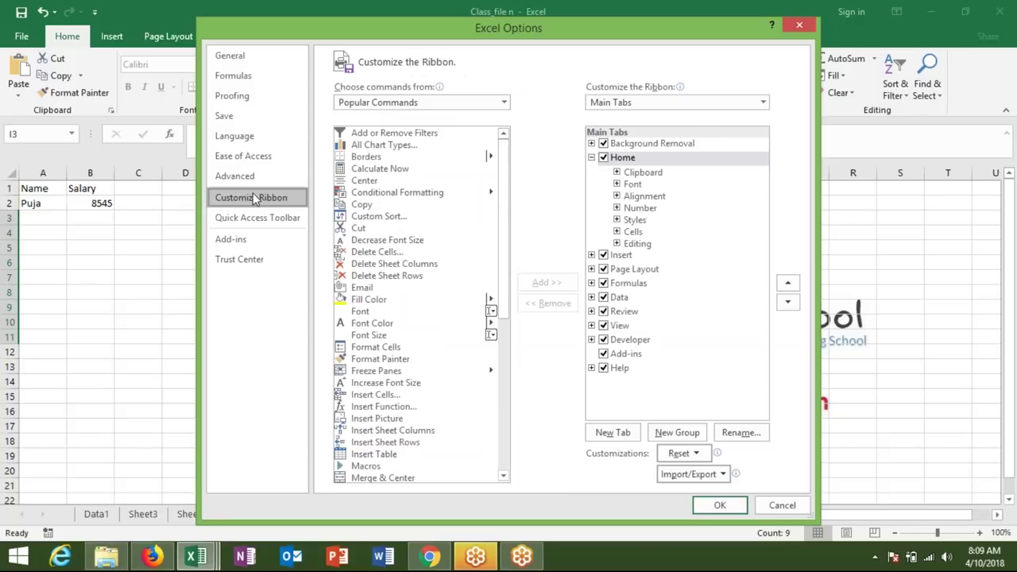
{"action": "left_click", "coordinate": [256, 178]}
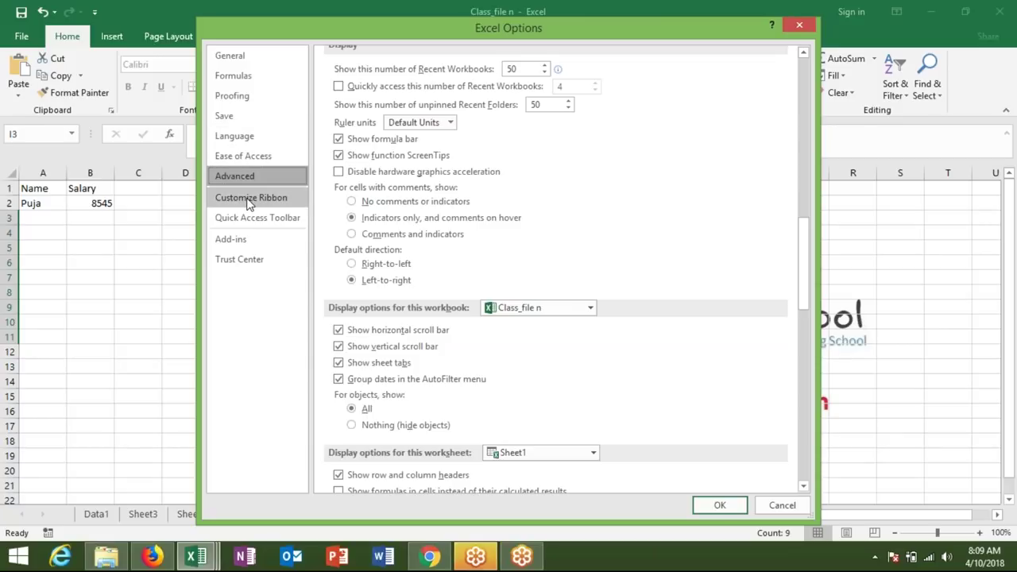
{"action": "left_click", "coordinate": [249, 200]}
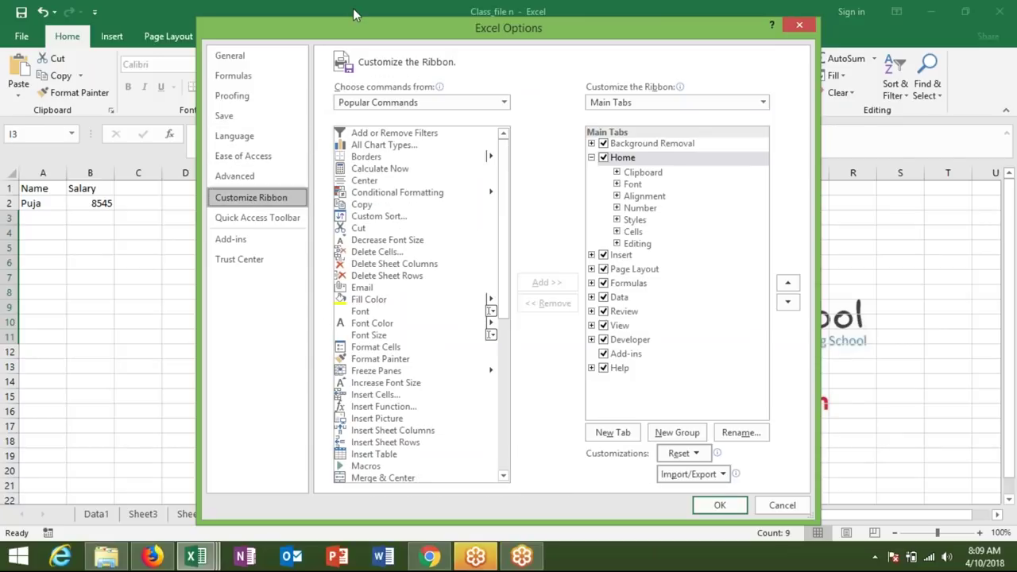
{"action": "mouse_move", "coordinate": [337, 38]}
{"action": "left_mouse_down"}
{"action": "mouse_move", "coordinate": [324, 78]}
{"action": "mouse_move", "coordinate": [325, 29]}
{"action": "left_mouse_up"}
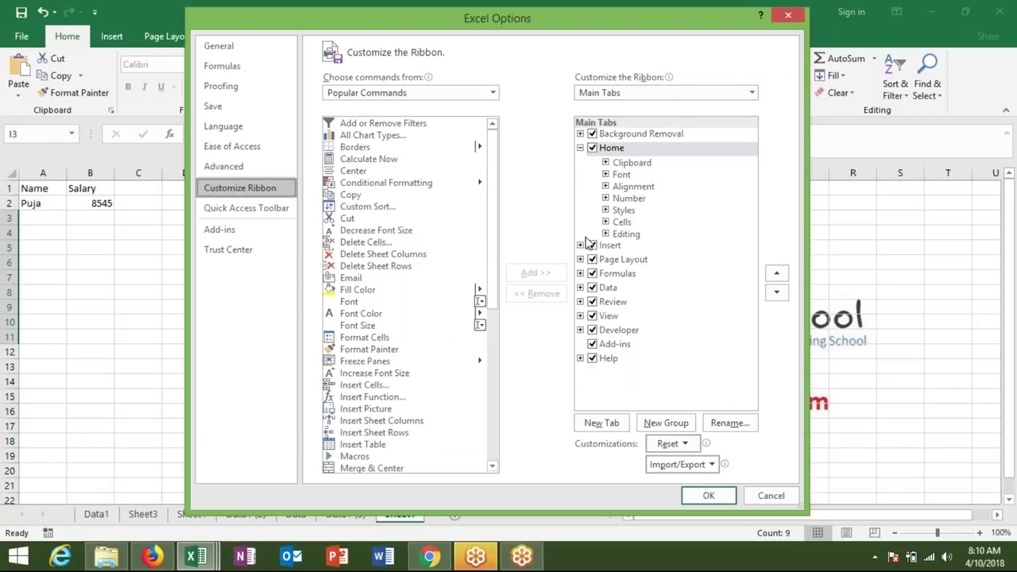
Tick the Add-ins tab under Main Tabs and collapse the Home tab's groups.
{"action": "left_click", "coordinate": [592, 343]}
{"action": "left_click", "coordinate": [579, 149]}
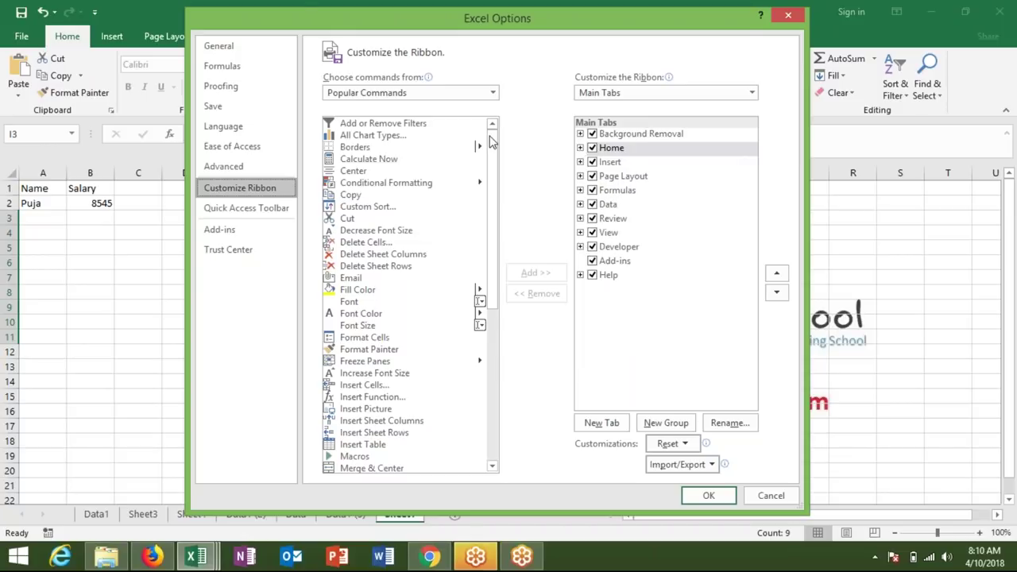
{"action": "left_click", "coordinate": [354, 97]}
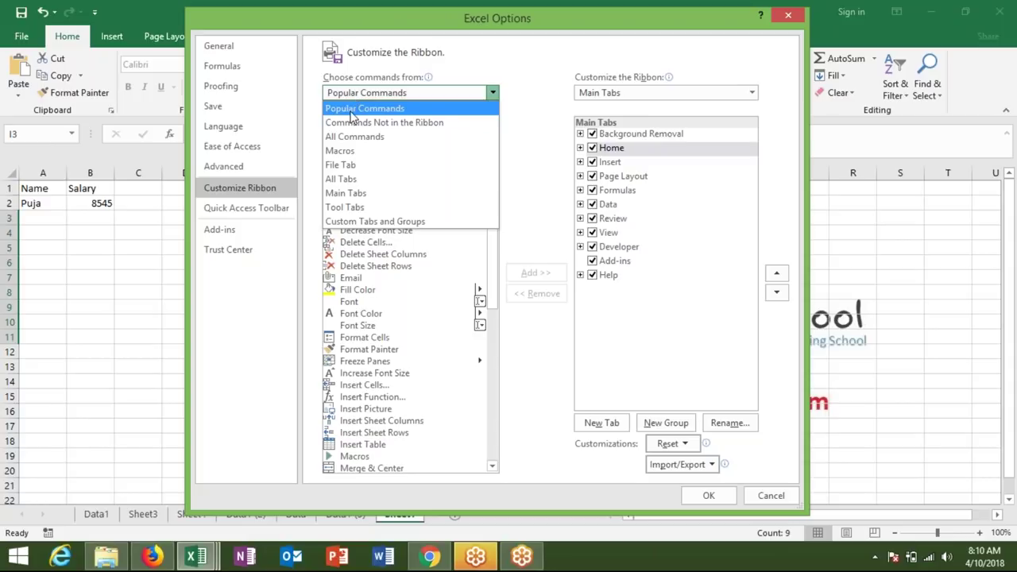
List Commands Not in the Ribbon, select Add a Hyperlink, then show the Quick Access Toolbar page.
{"action": "left_click", "coordinate": [354, 124]}
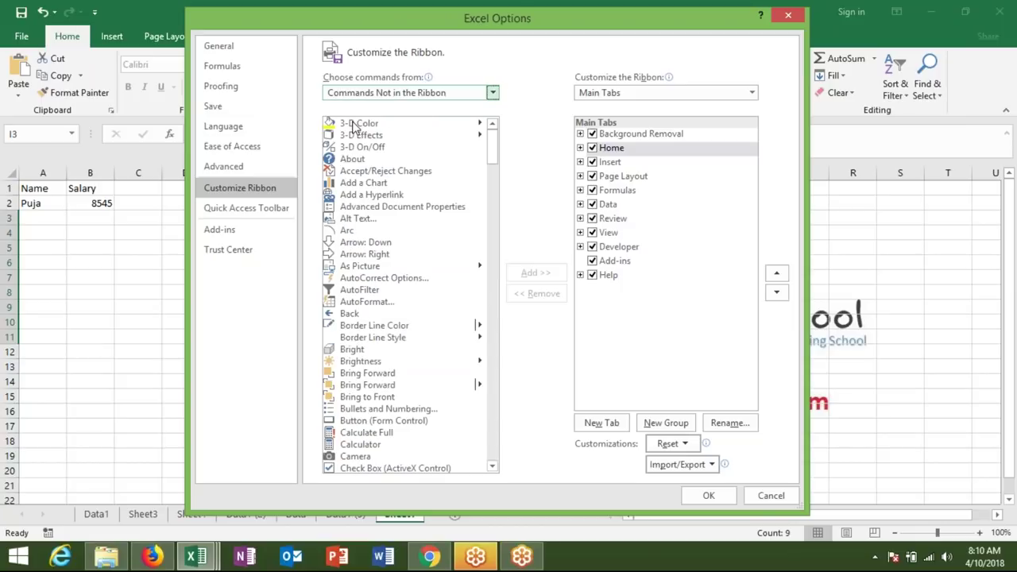
{"action": "left_click", "coordinate": [358, 196]}
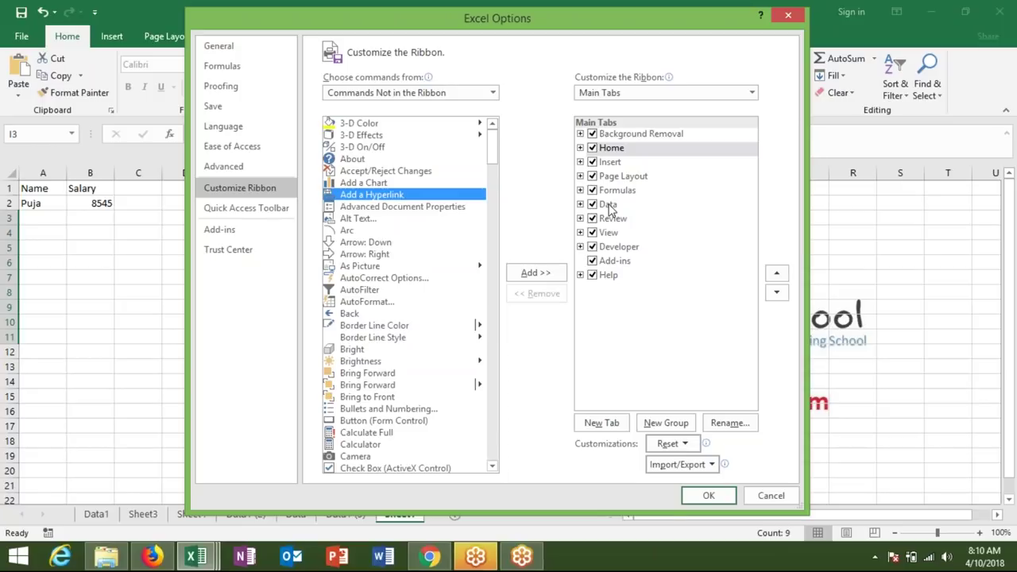
{"action": "left_click", "coordinate": [246, 212]}
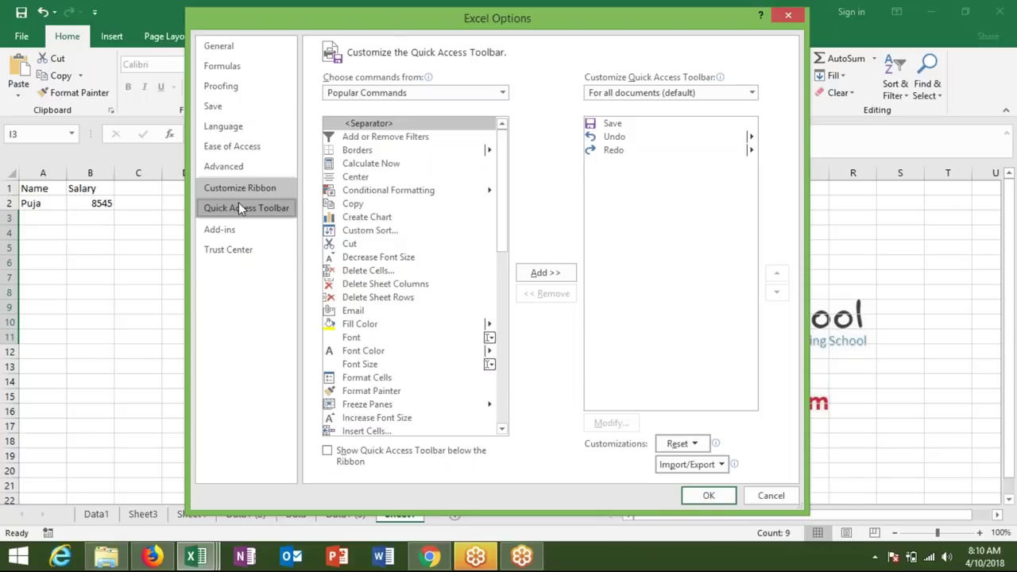
{"action": "left_click", "coordinate": [347, 232]}
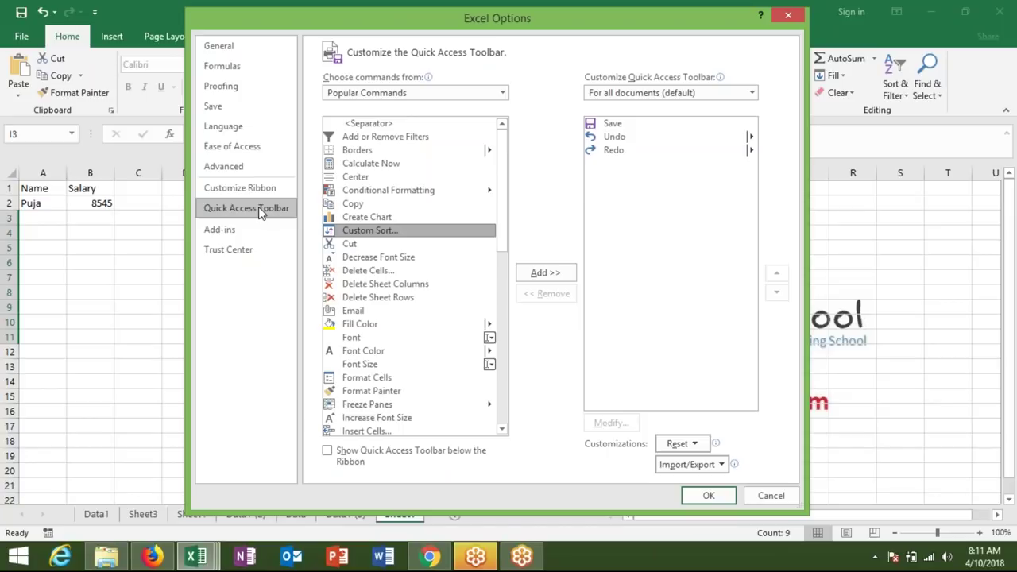
{"action": "left_click", "coordinate": [222, 49]}
{"action": "left_click", "coordinate": [228, 68]}
{"action": "left_click", "coordinate": [229, 85]}
{"action": "left_click", "coordinate": [233, 104]}
{"action": "left_click", "coordinate": [237, 127]}
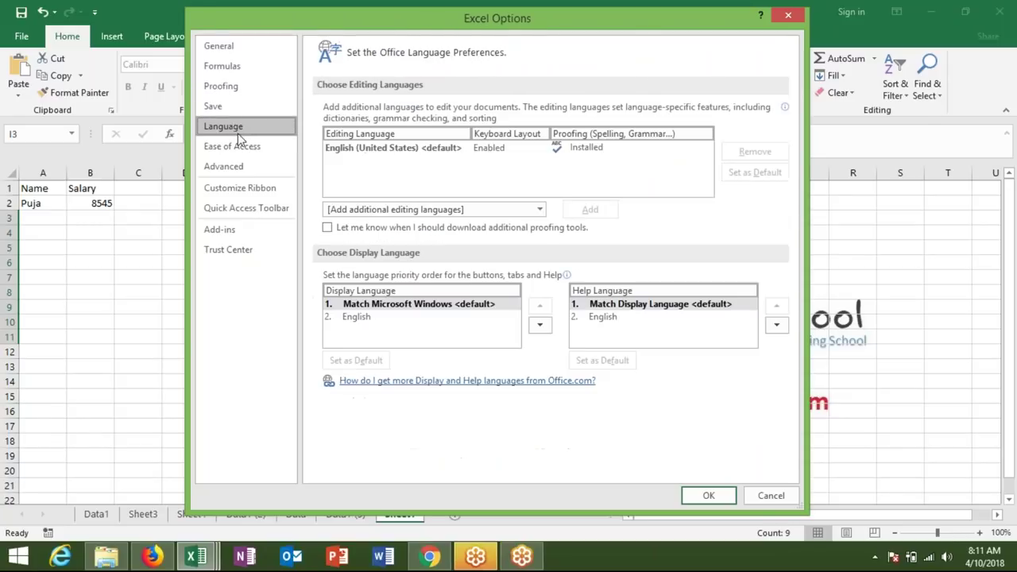
{"action": "left_click", "coordinate": [243, 146]}
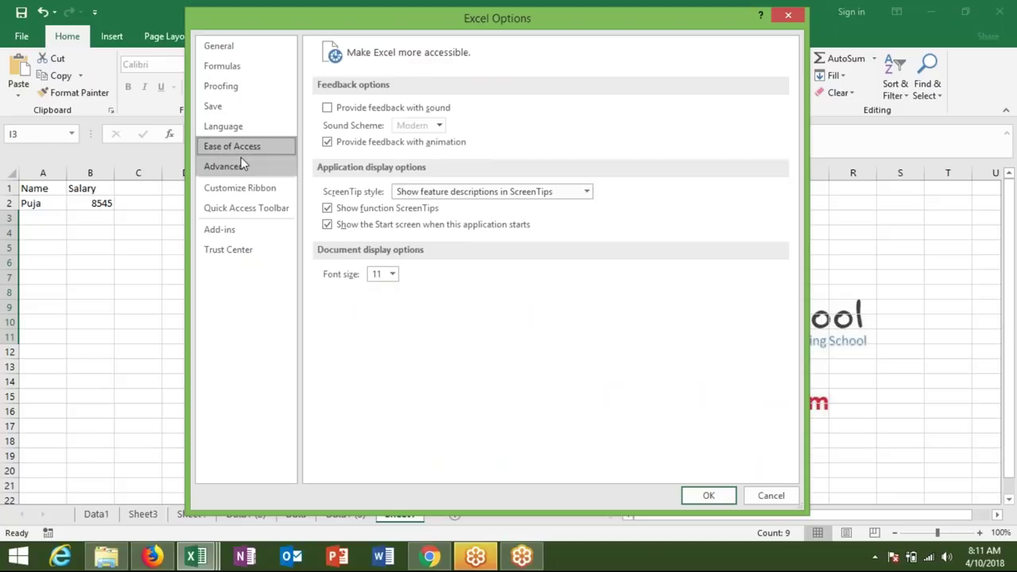
{"action": "left_click", "coordinate": [241, 159]}
{"action": "left_click", "coordinate": [247, 188]}
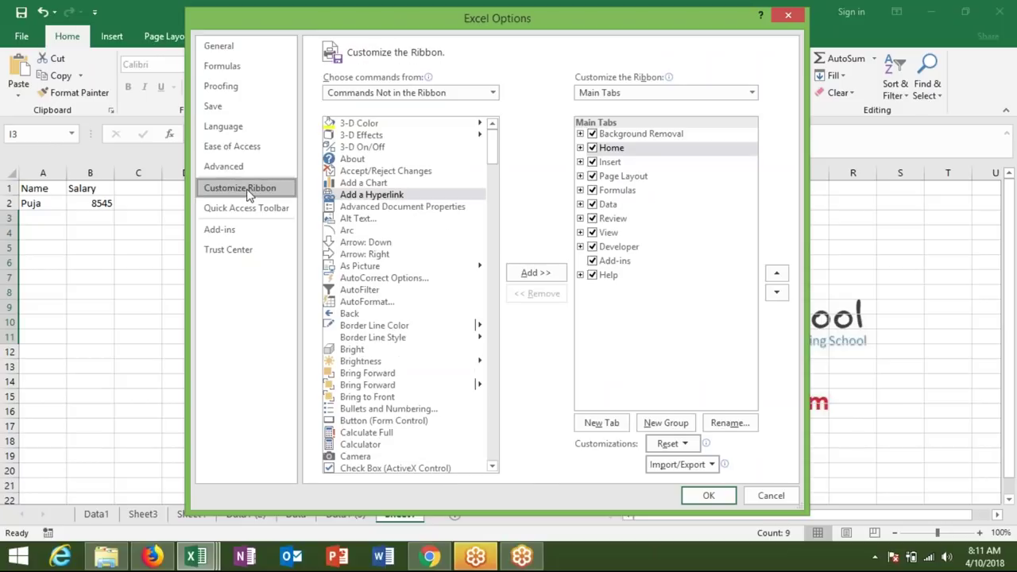
{"action": "left_click", "coordinate": [249, 207]}
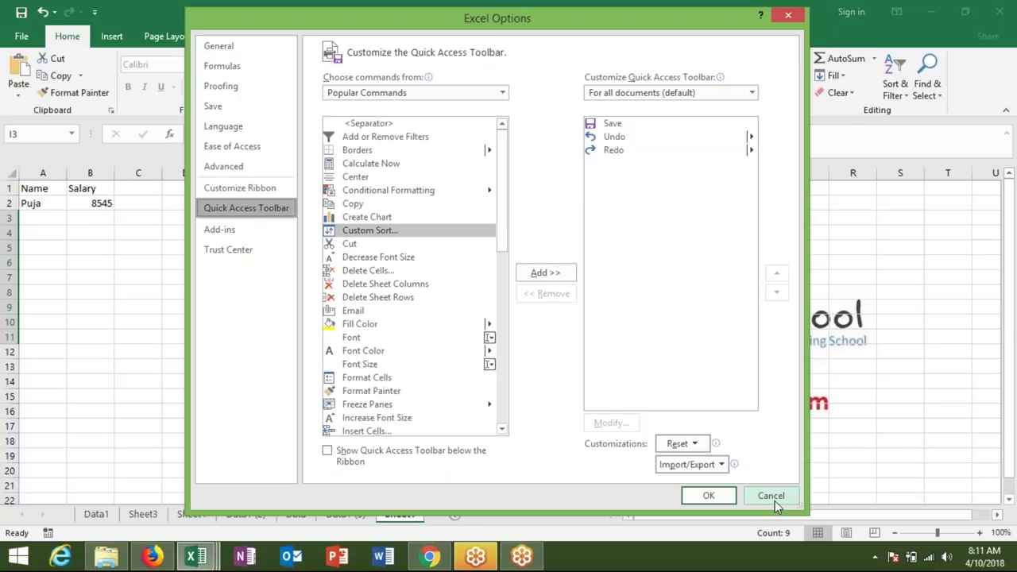
Cancel Excel Options and close Class_file n.xlsm without saving.
{"action": "left_click", "coordinate": [775, 501]}
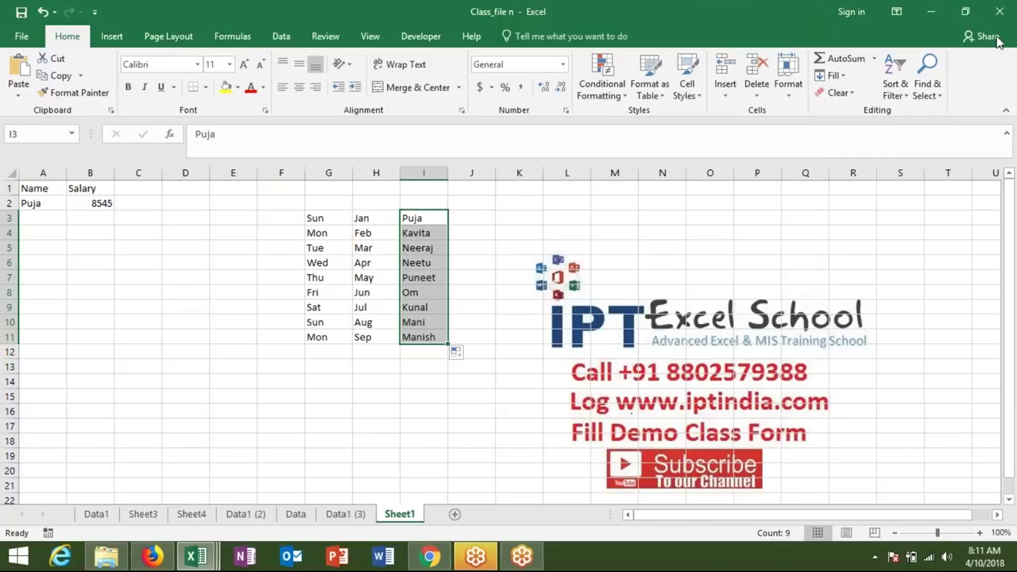
{"action": "left_click", "coordinate": [999, 12]}
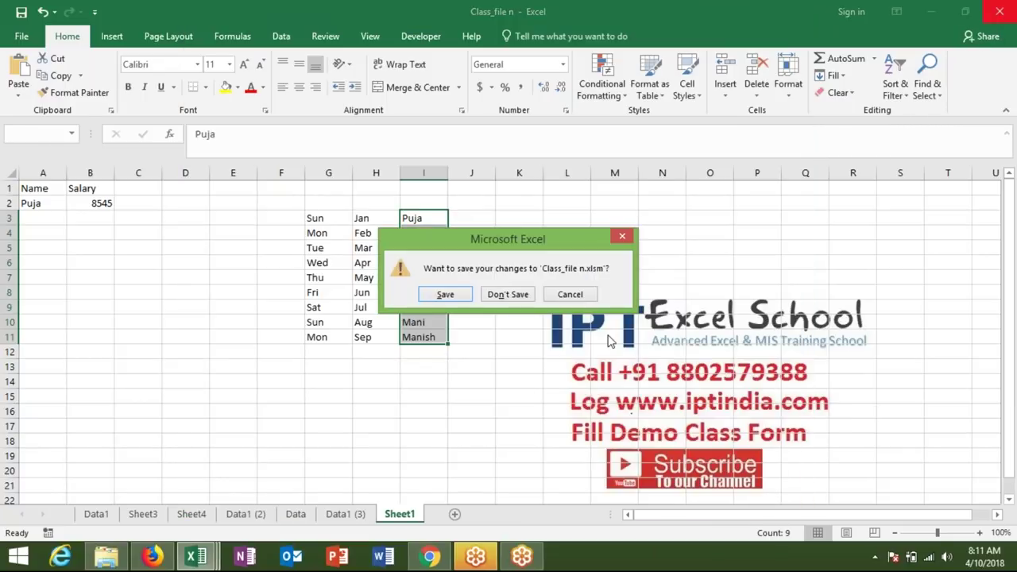
{"action": "left_click", "coordinate": [525, 296]}
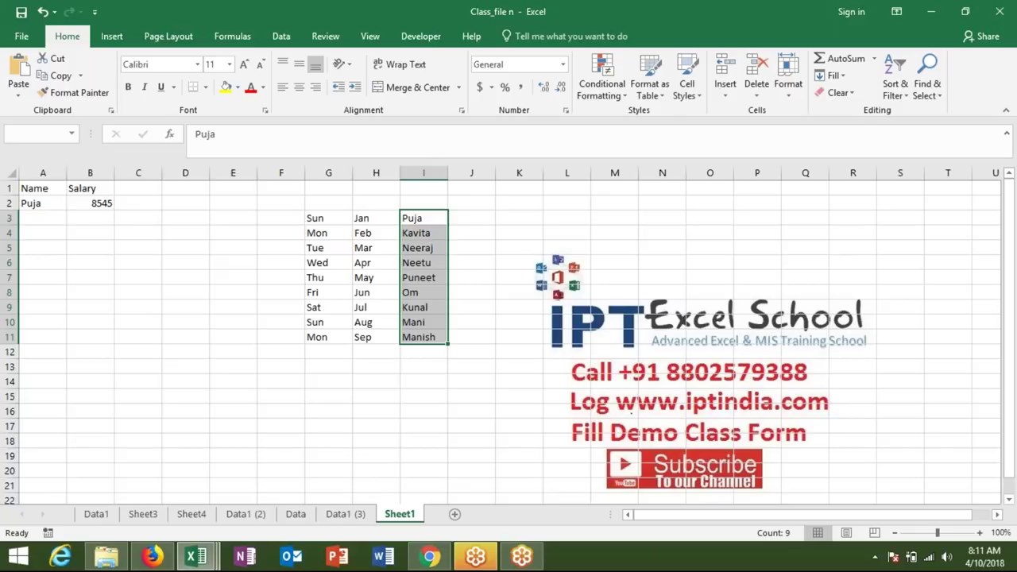